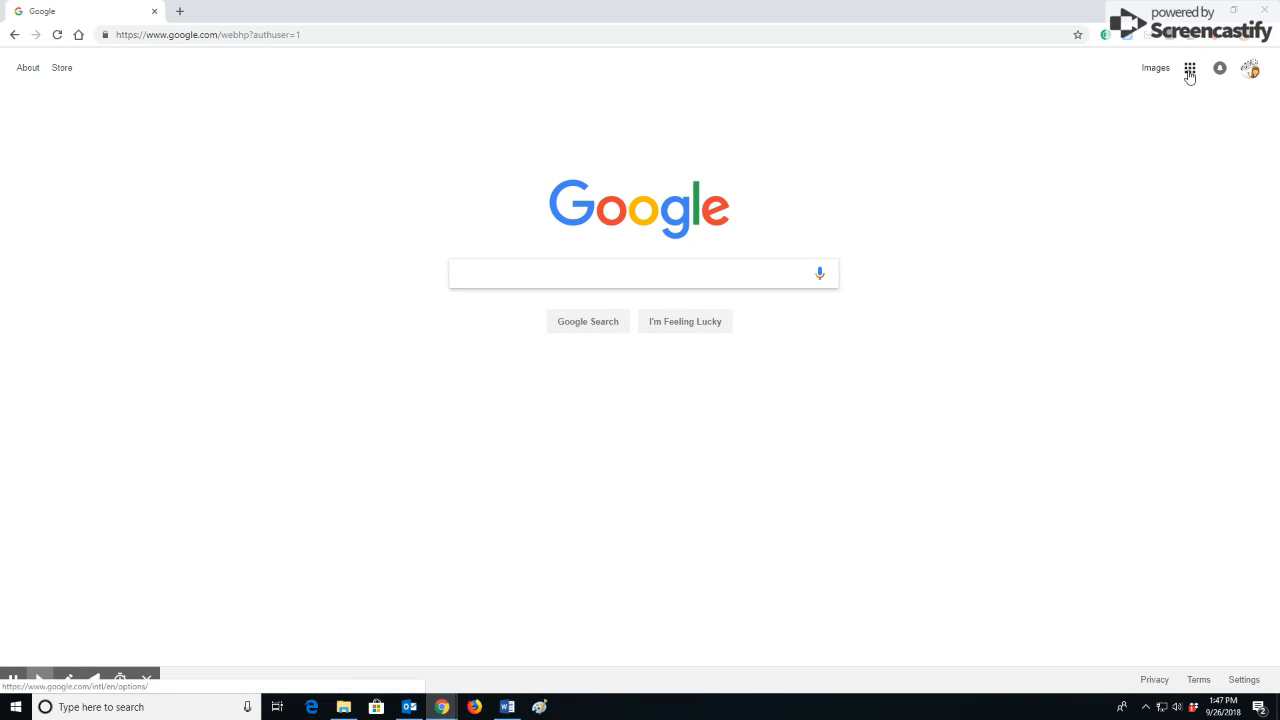
Add Maps to the main group of apps in the Google apps launcher
click(1189, 69)
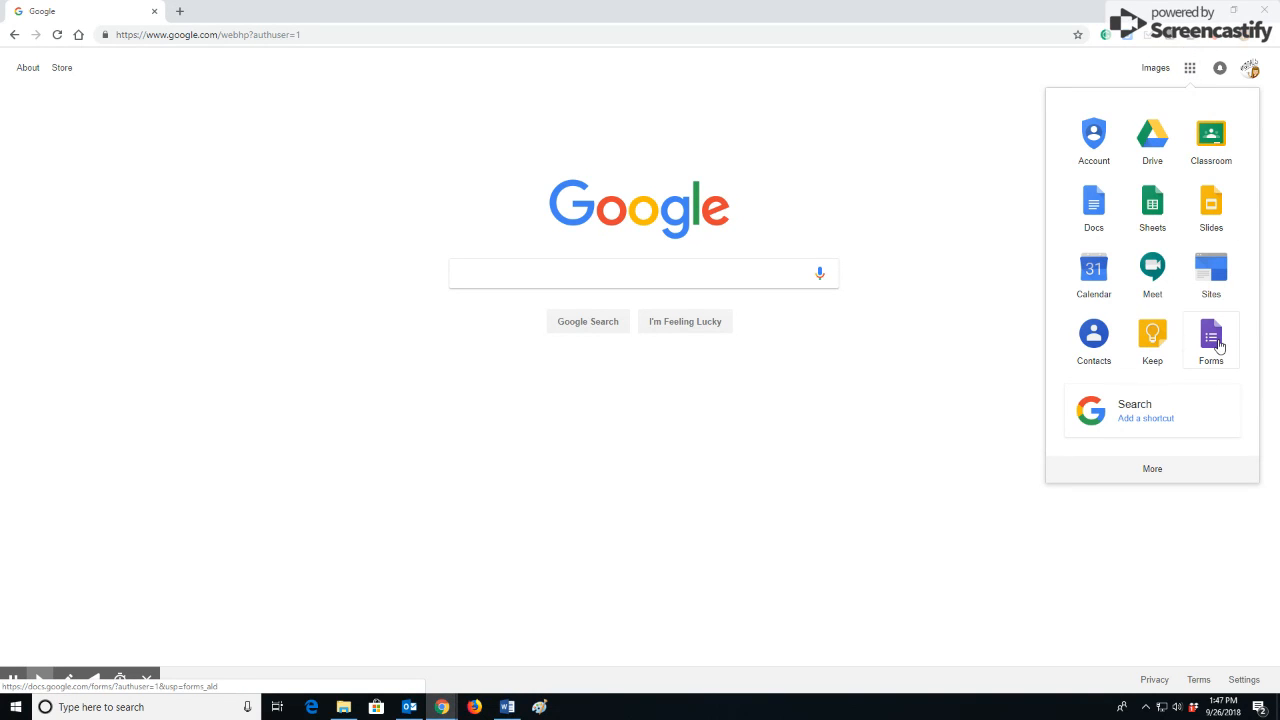
click(1152, 470)
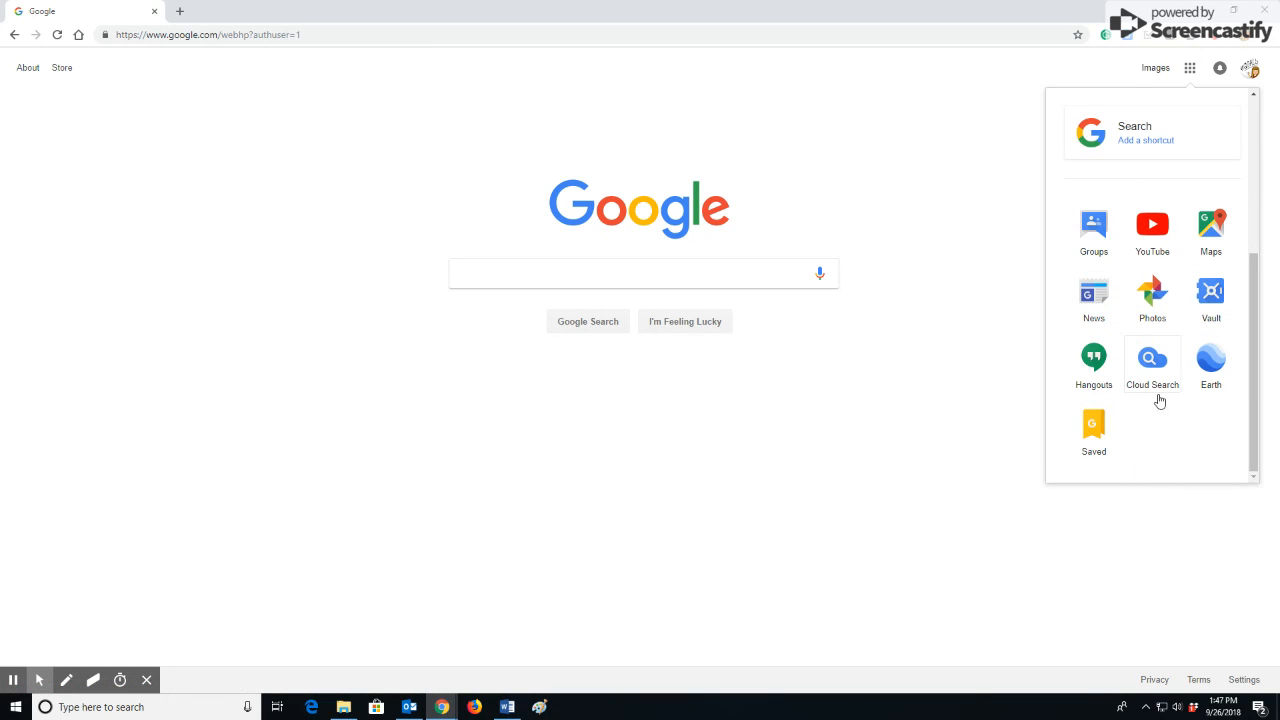
click(1212, 228)
drag(1212, 228, 1088, 322)
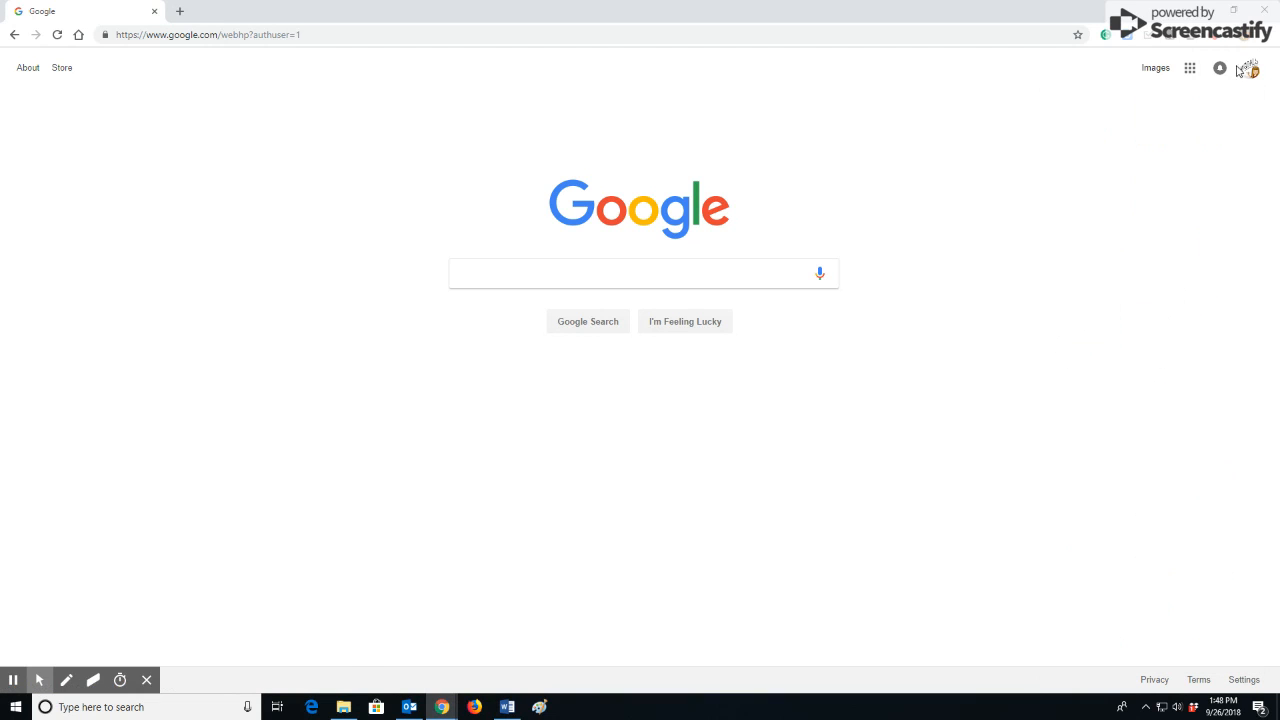
Move YouTube into the main group of the Google apps launcher, beside Maps
click(1190, 70)
click(1152, 537)
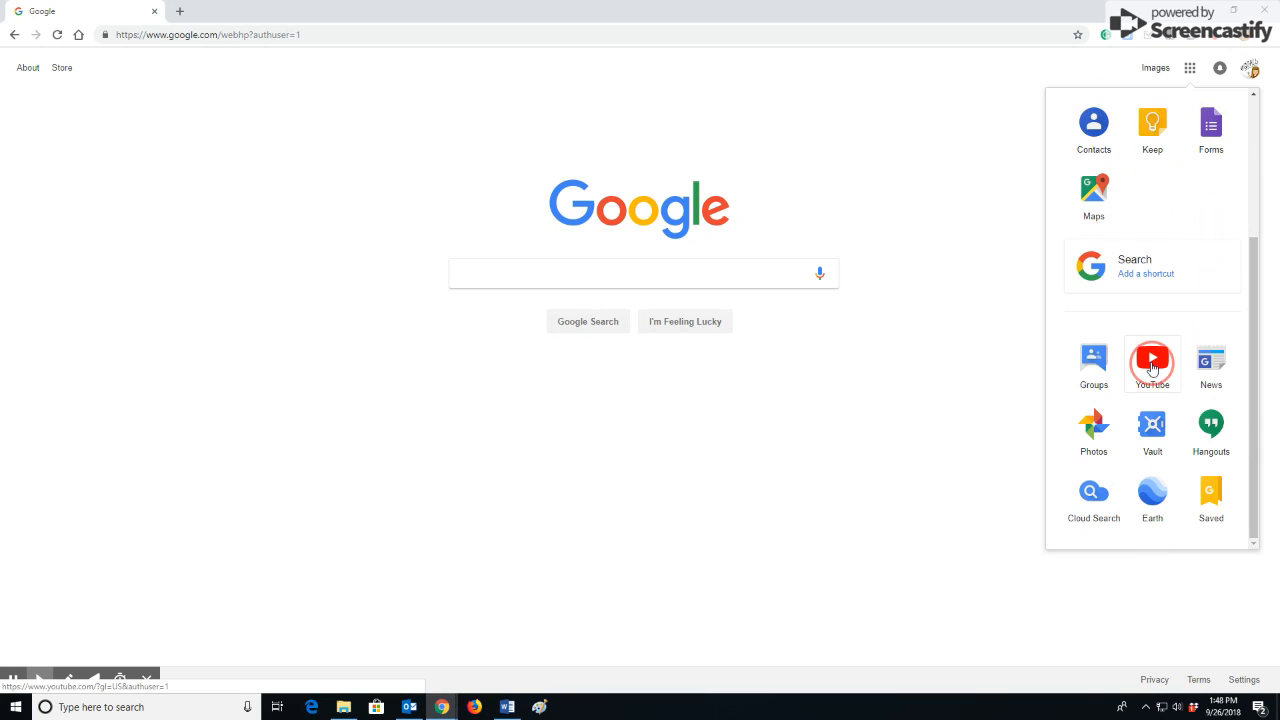
drag(1152, 360, 1147, 313)
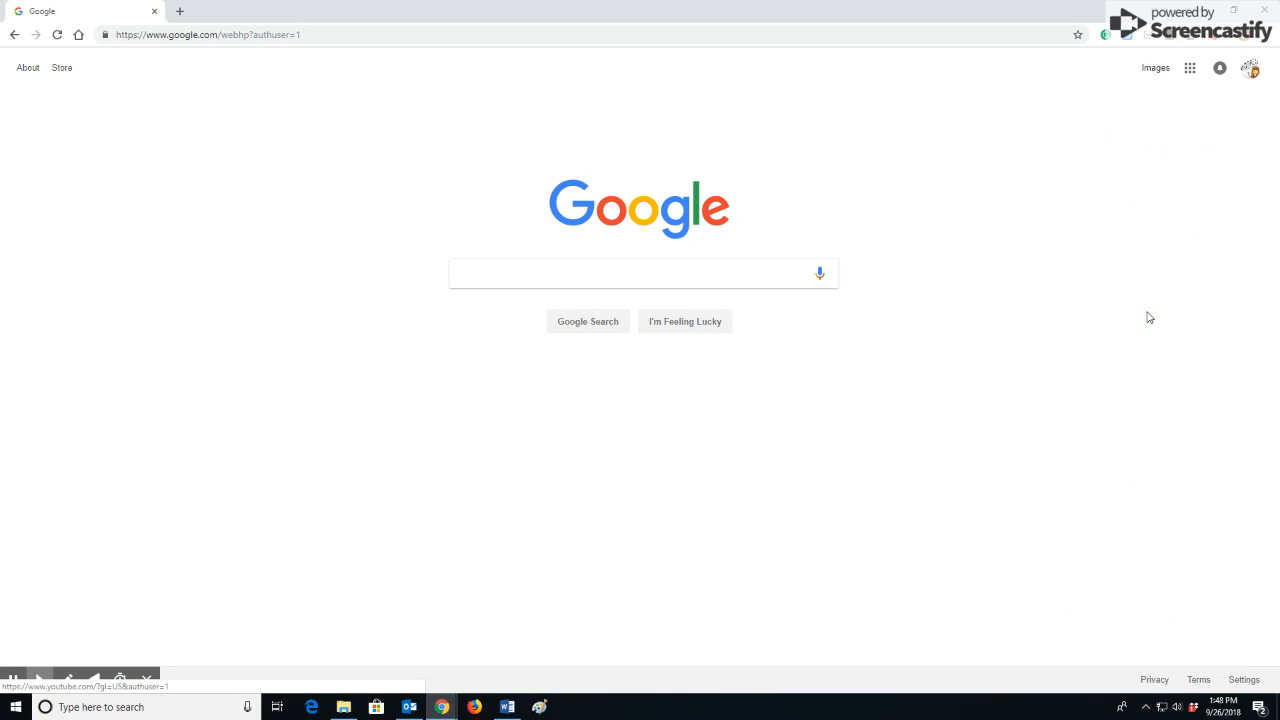
Open Google Forms and start a new form from the Blank Quiz template
click(1189, 69)
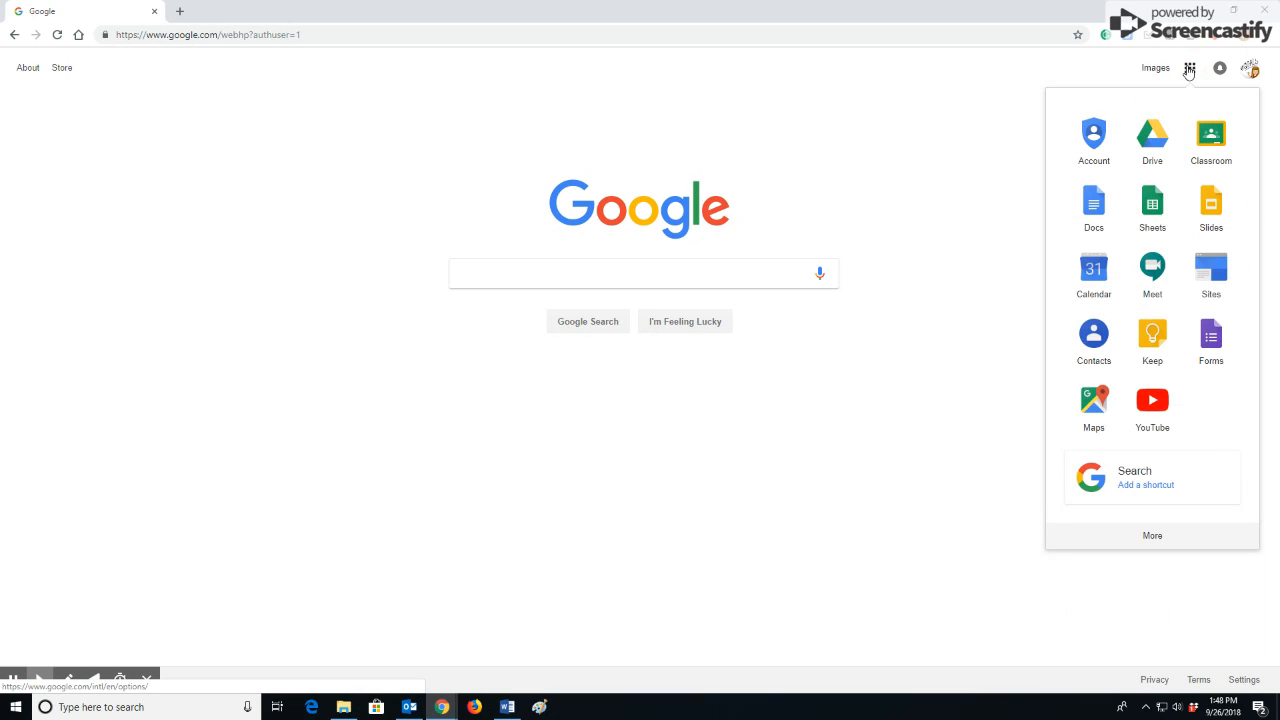
click(1206, 338)
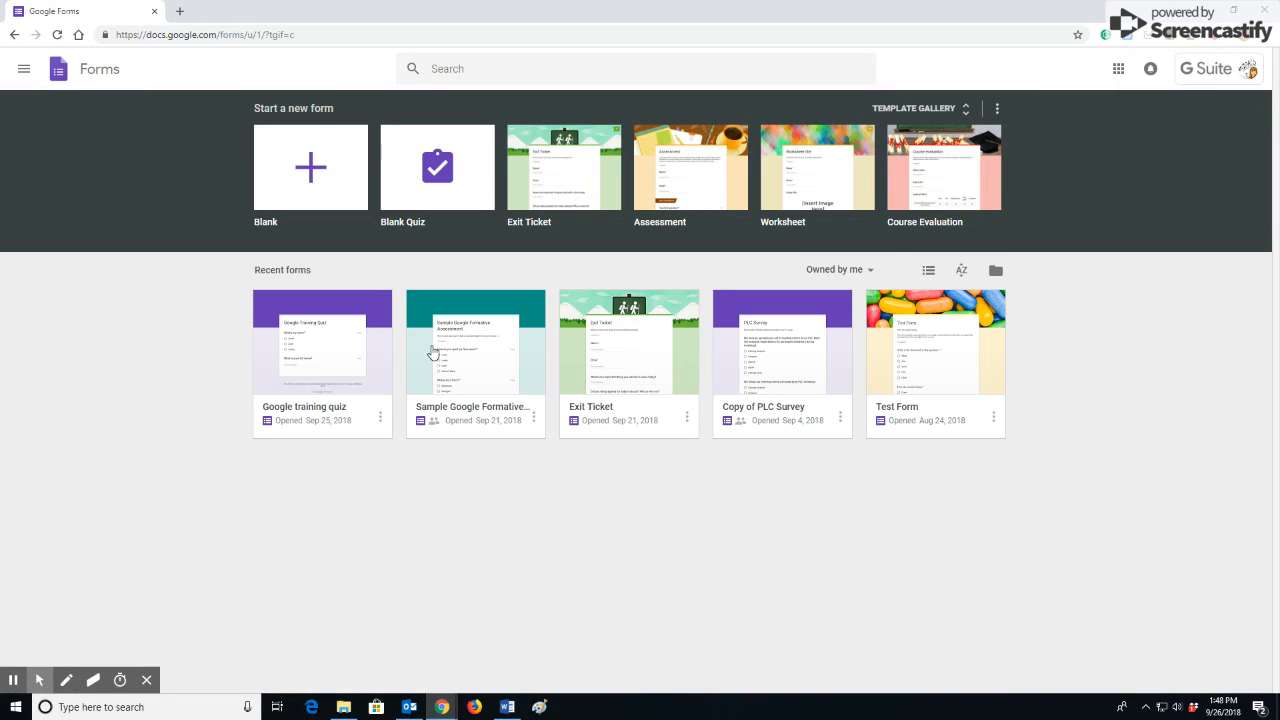
click(436, 186)
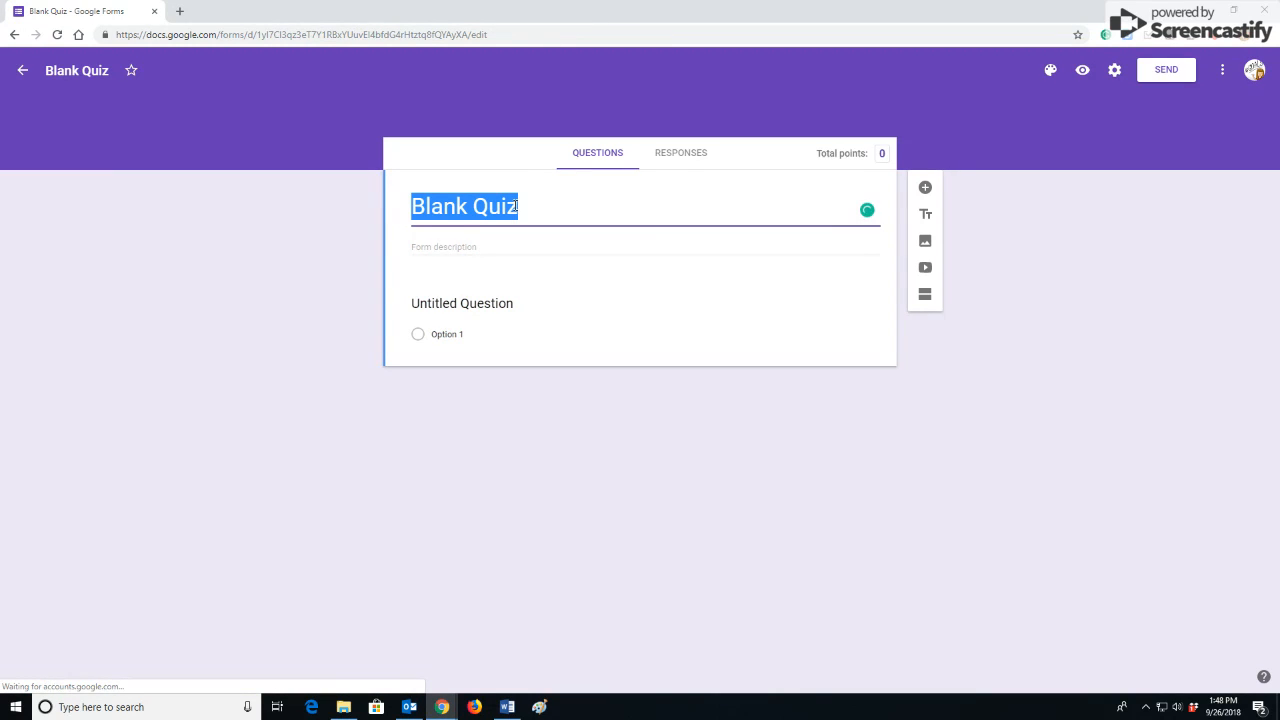
Replace the quiz's heading with the title "Sample Quiz"
click(515, 206)
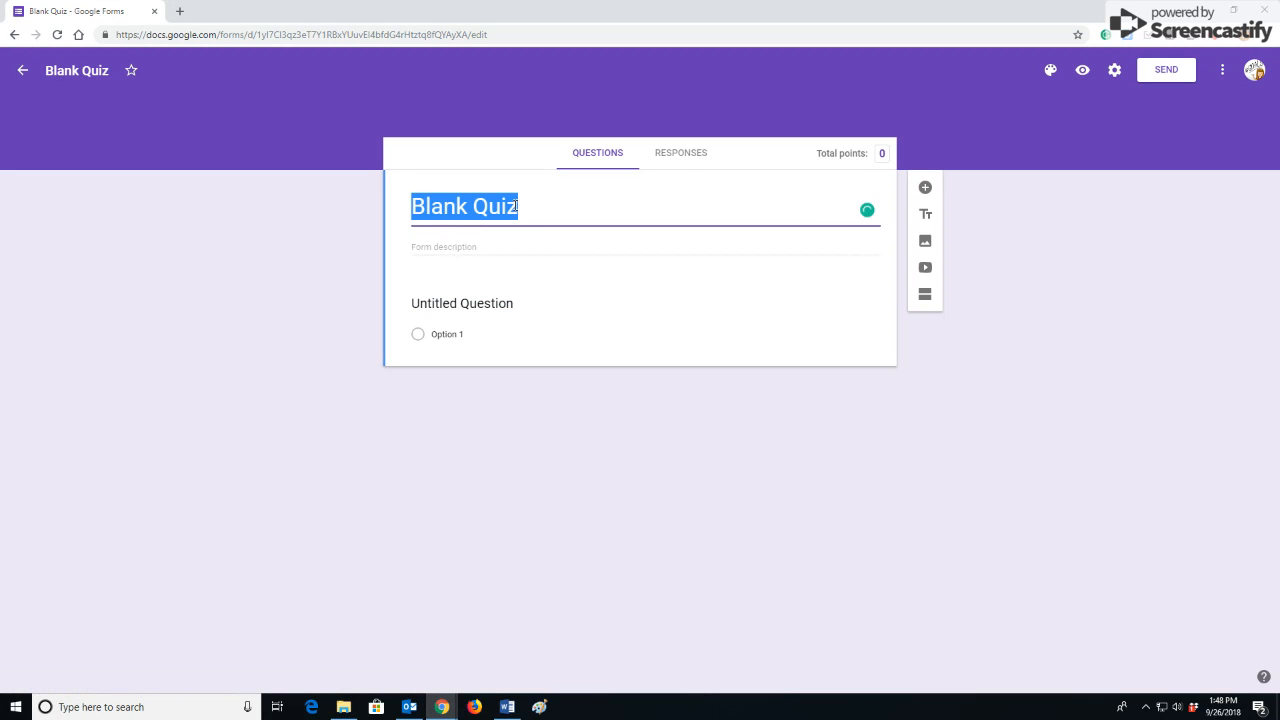
text(Sample)
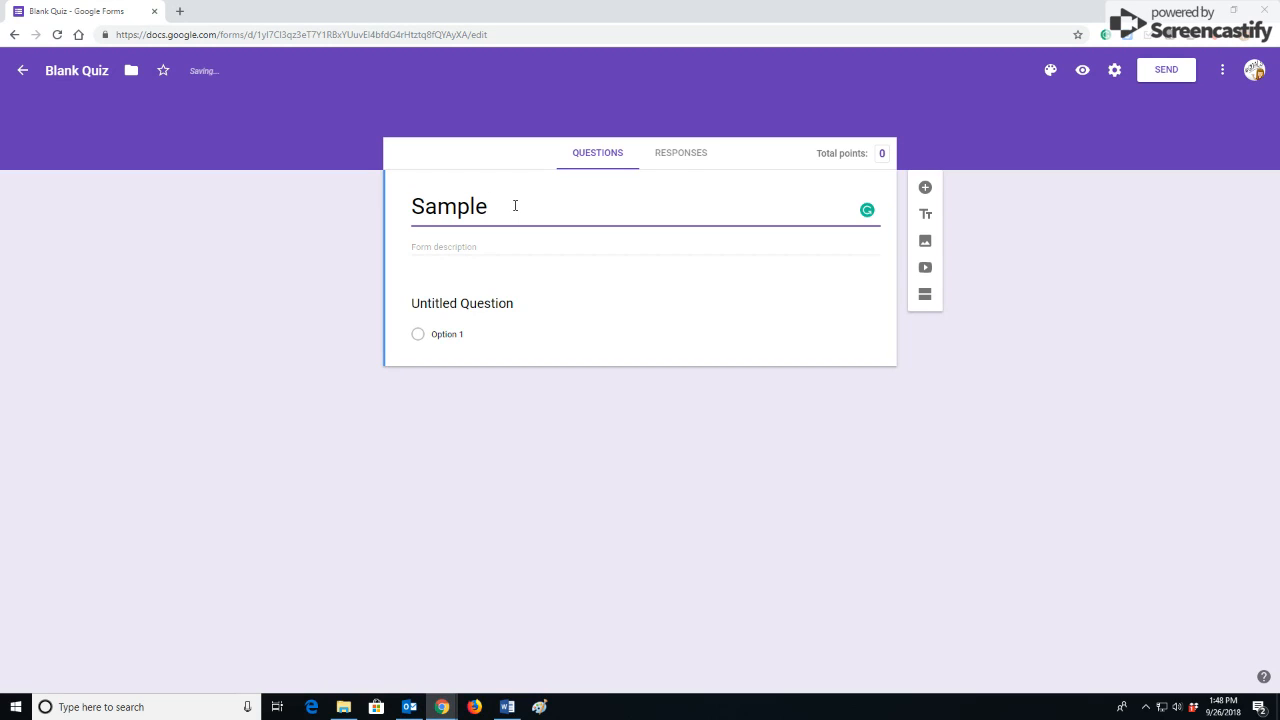
text( Quiz)
Rename the form file to "Sample Quiz" so that it matches the heading
click(58, 72)
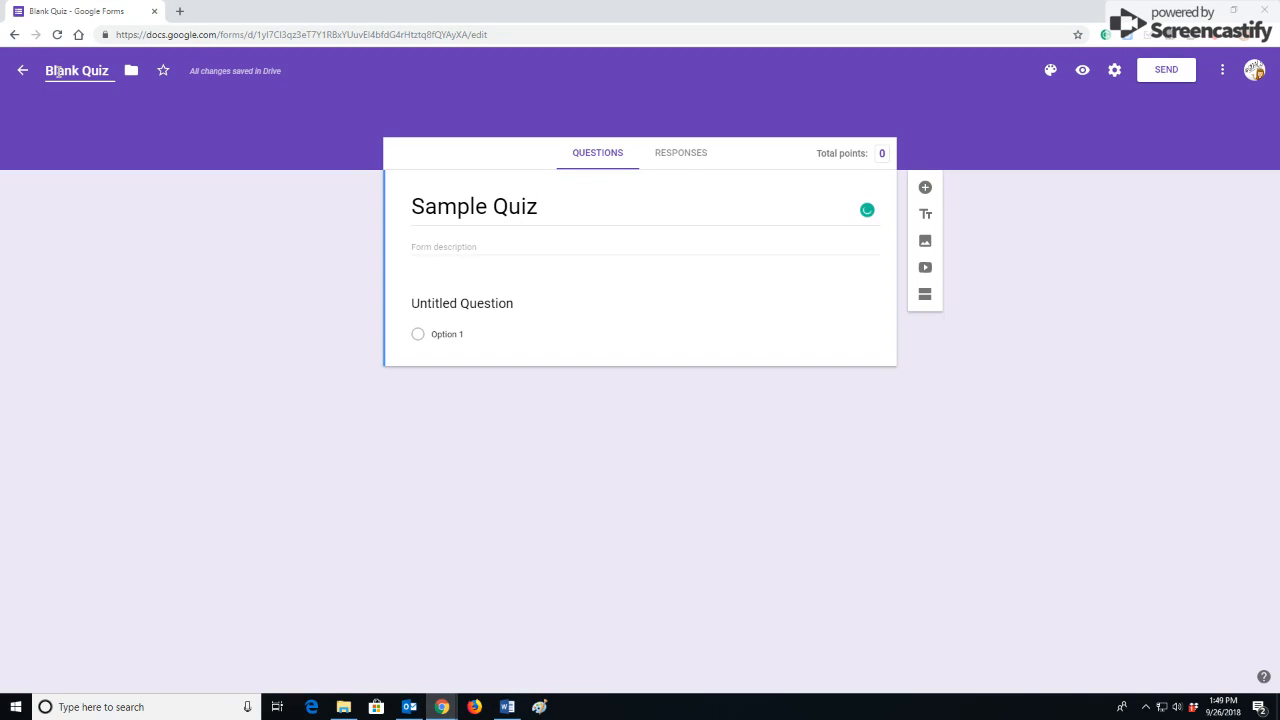
triple_click(58, 72)
key(Tab)
click(76, 73)
key(BackSpace)
key(BackSpace)
key(BackSpace)
key(BackSpace)
key(BackSpace)
key(BackSpace)
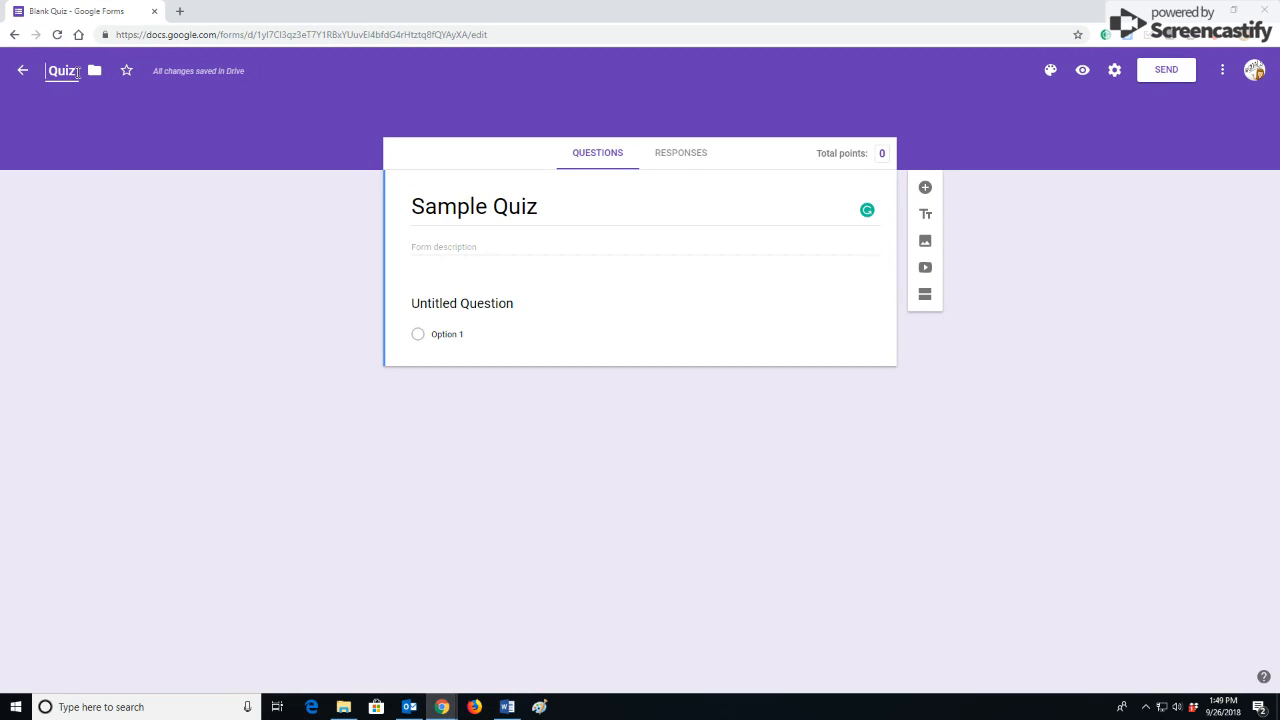
text(Sample)
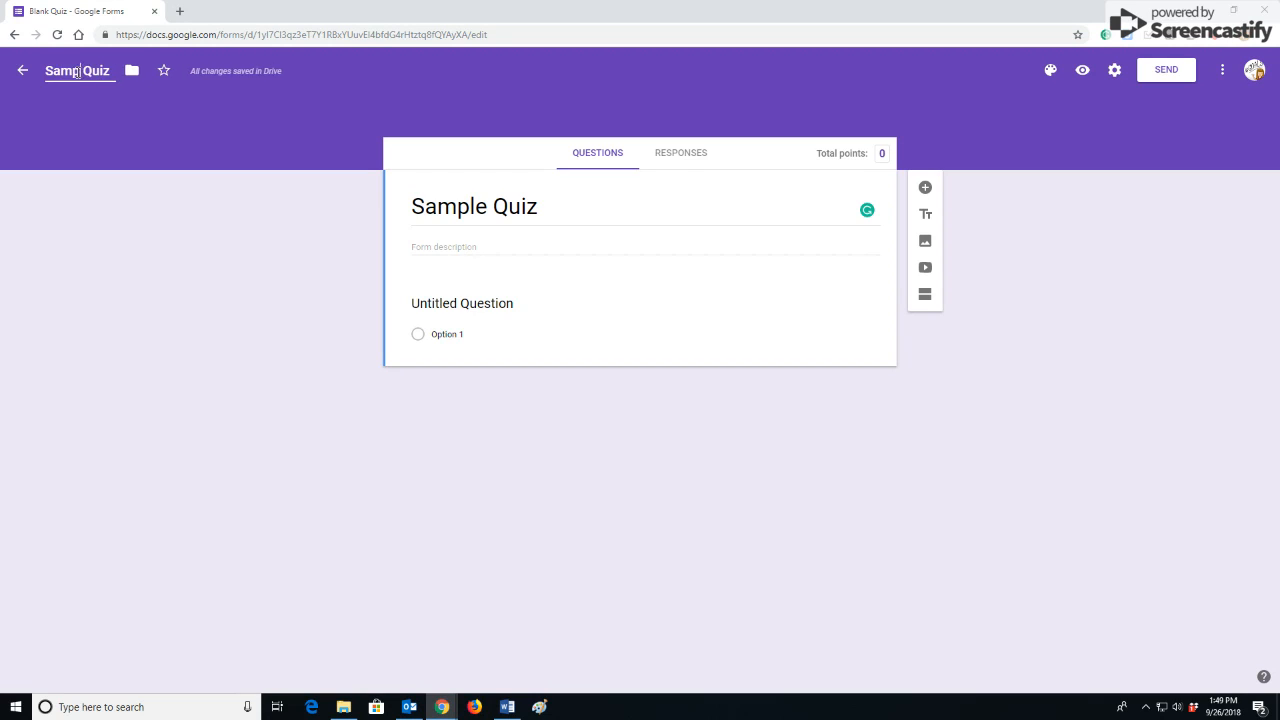
click(472, 301)
Enter "Just playing around." as the form description
click(462, 246)
text(-ust play)
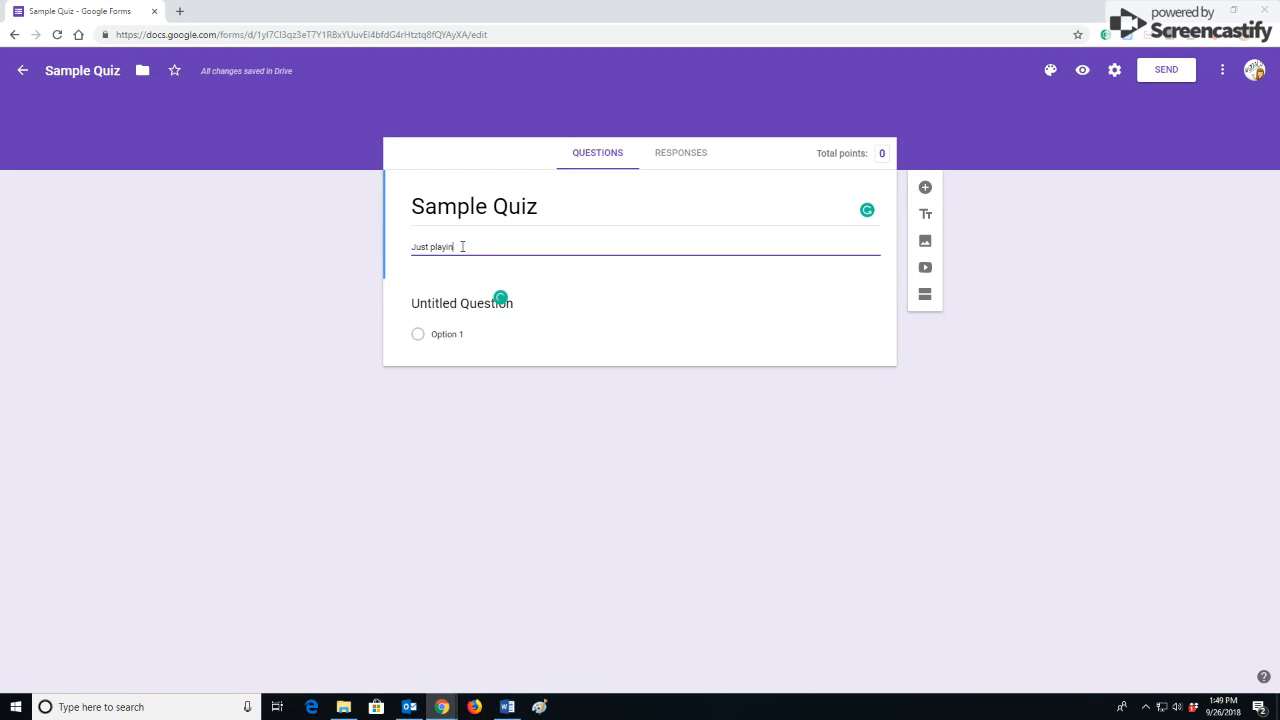
text(ing around.)
Turn the untitled first question into a required short-answer question titled "Name"
click(465, 304)
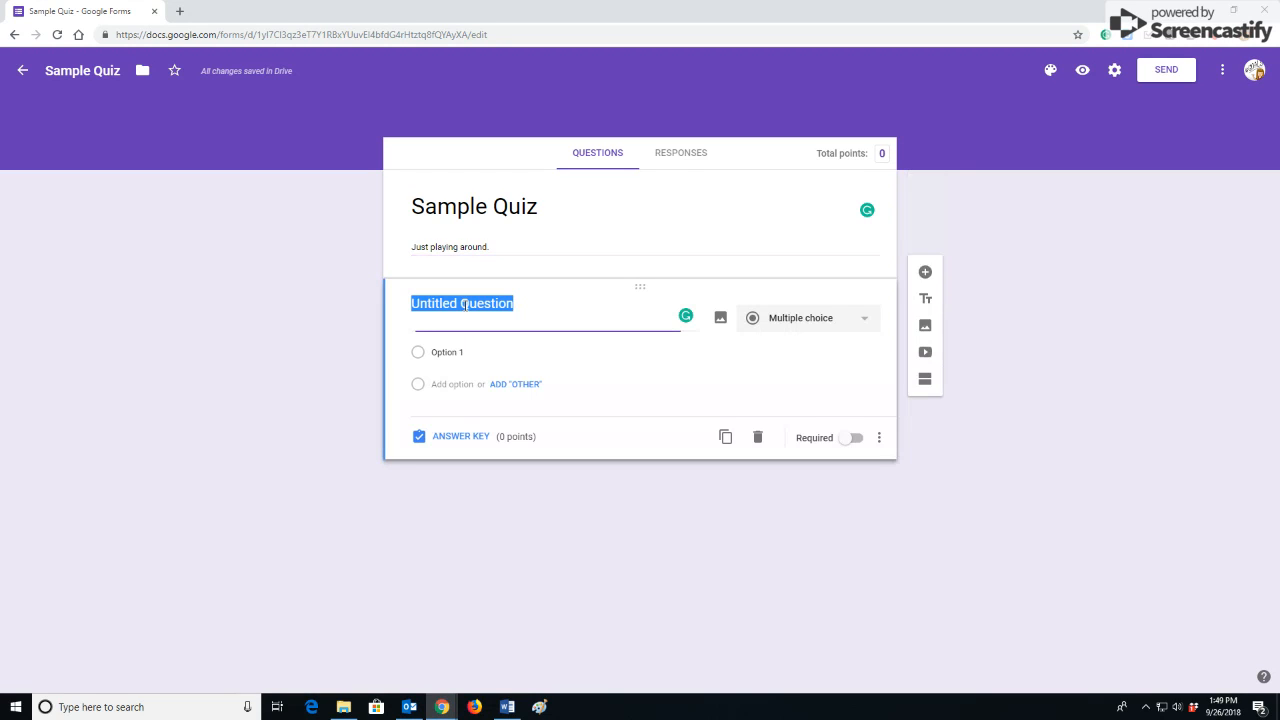
text(Name)
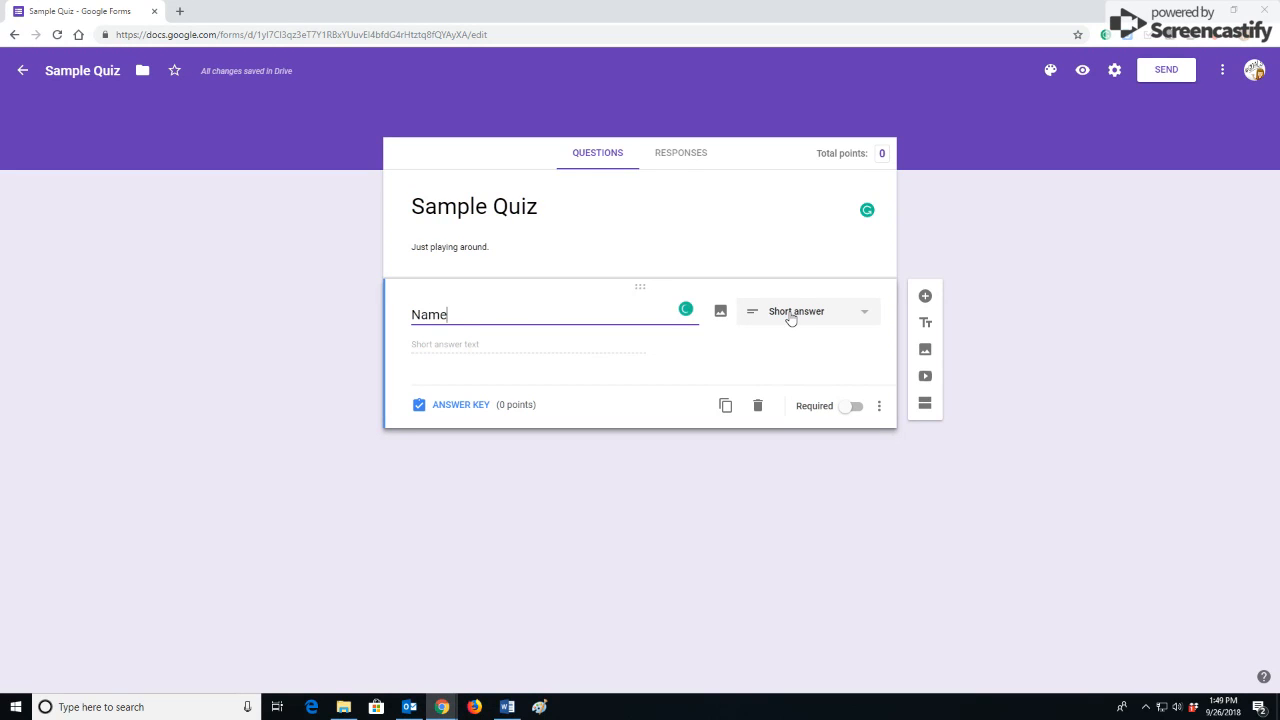
click(843, 408)
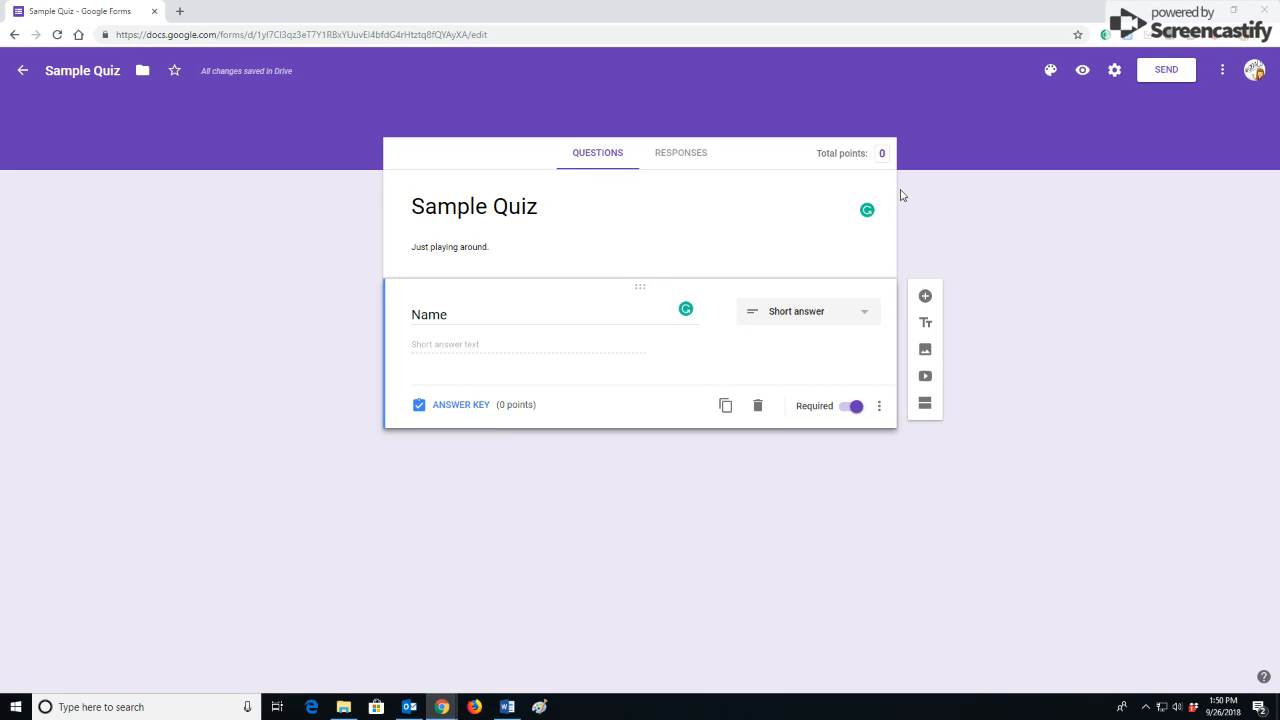
Add a multiple-choice question "What is the capital of New Mexico?" and accept the suggested correct answer Santa Fe
click(925, 298)
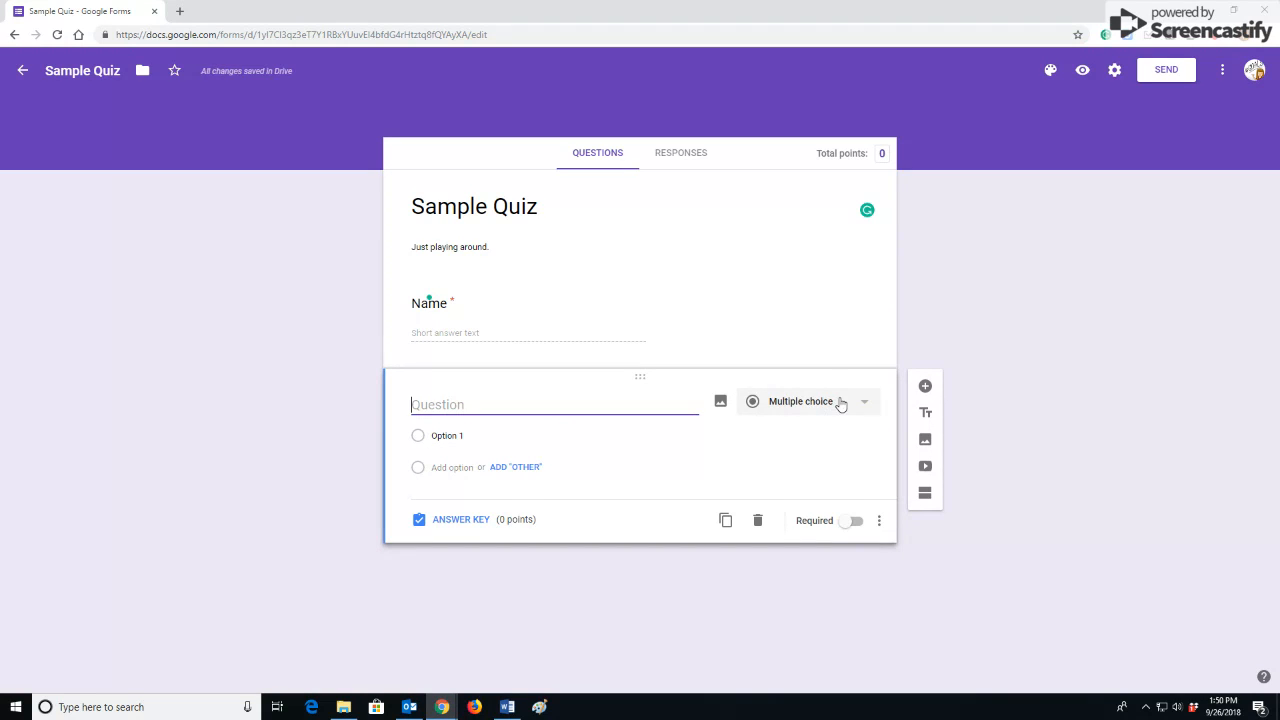
key(Tab)
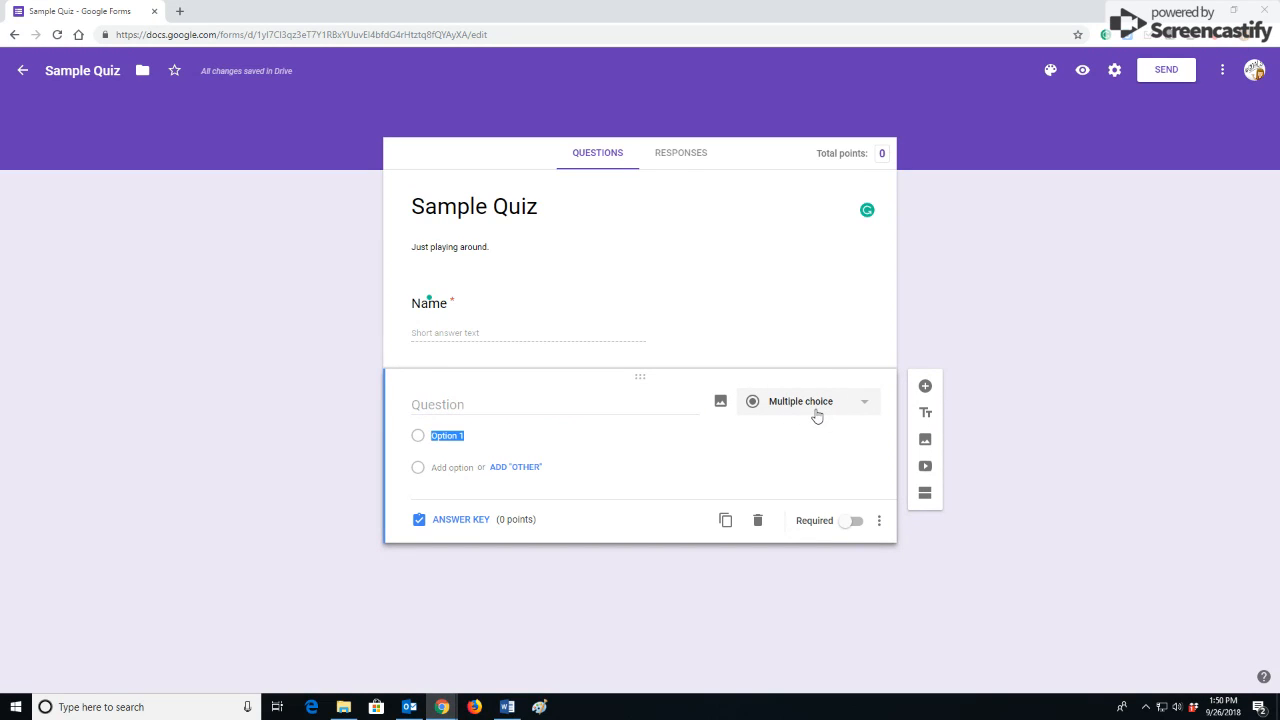
click(820, 410)
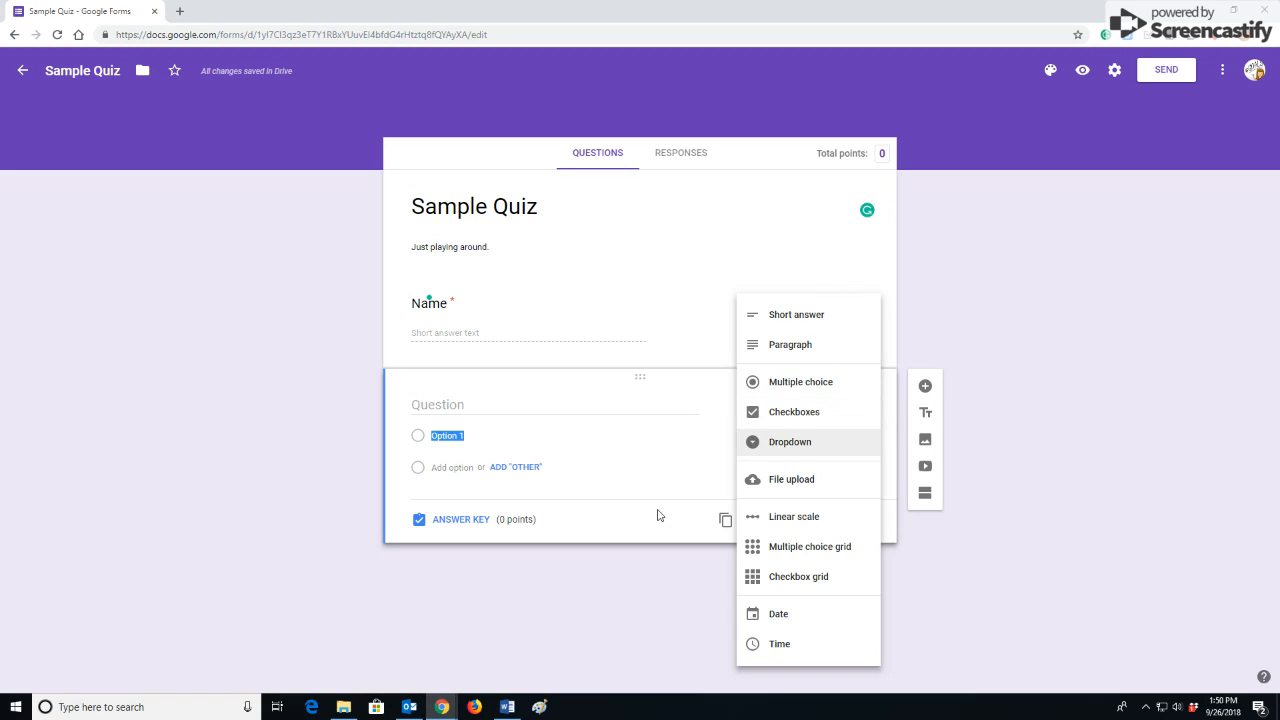
click(498, 403)
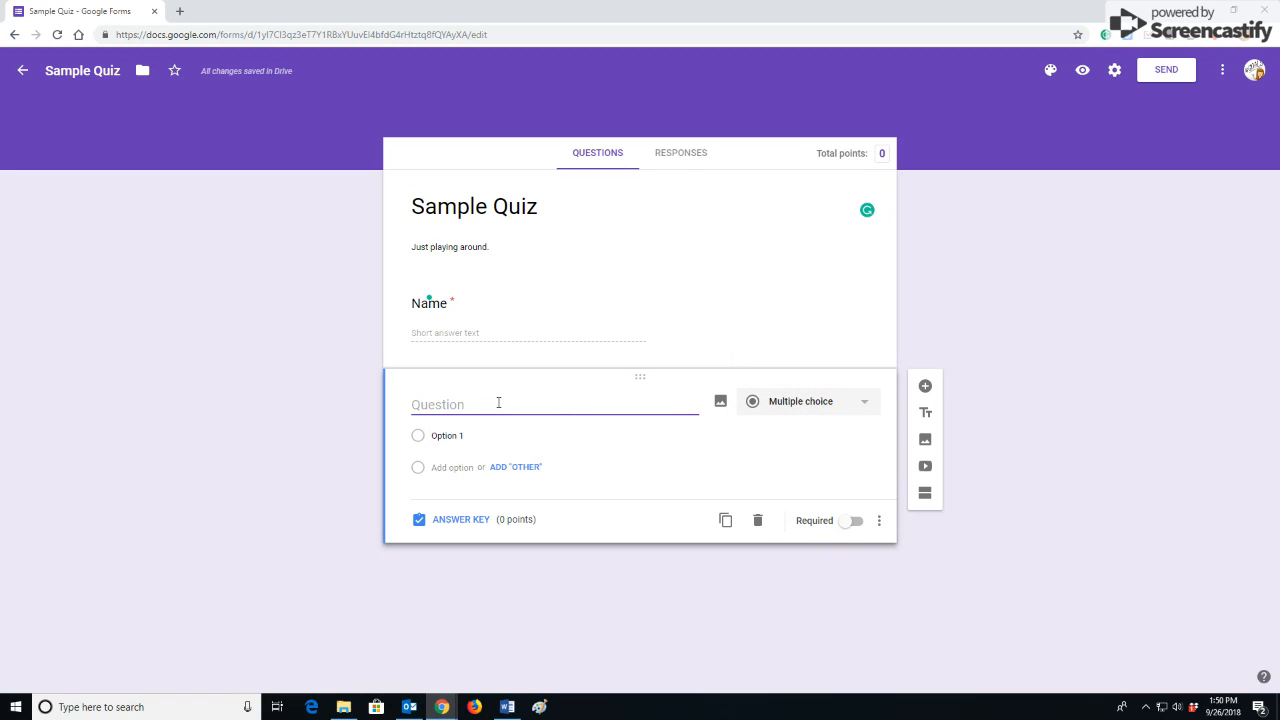
text(What is the capital of New Mexico?)
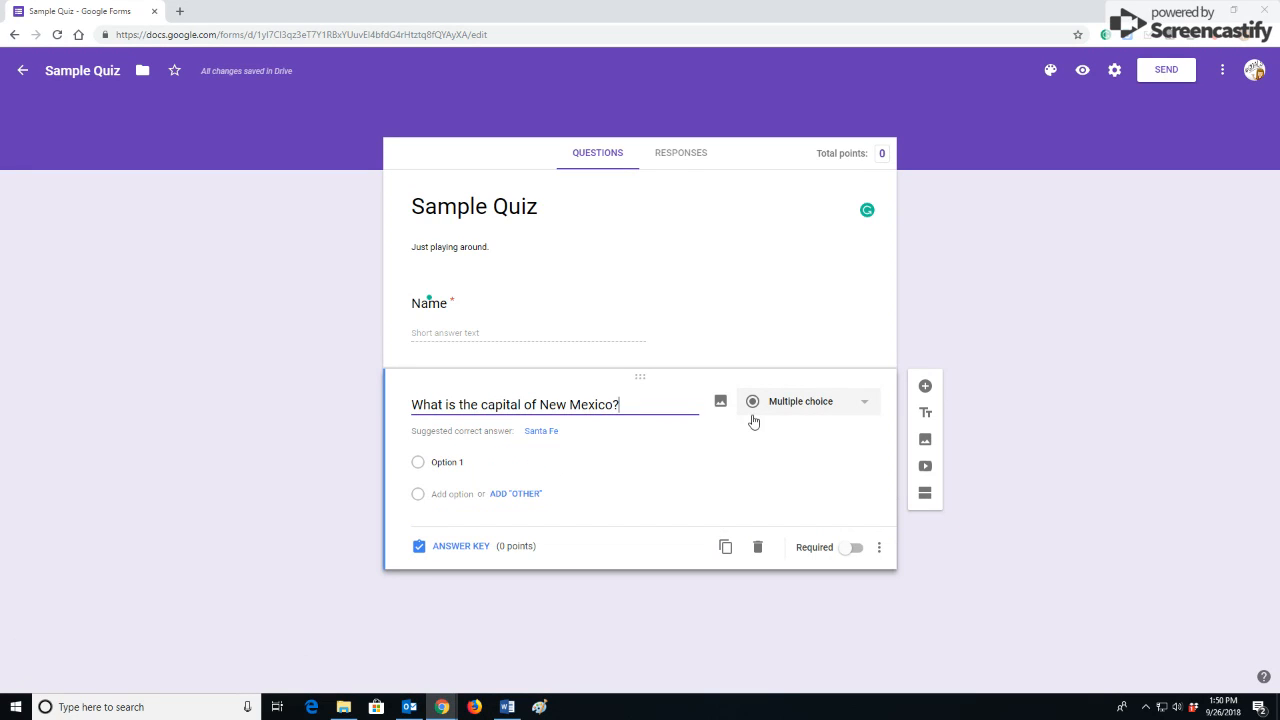
click(541, 434)
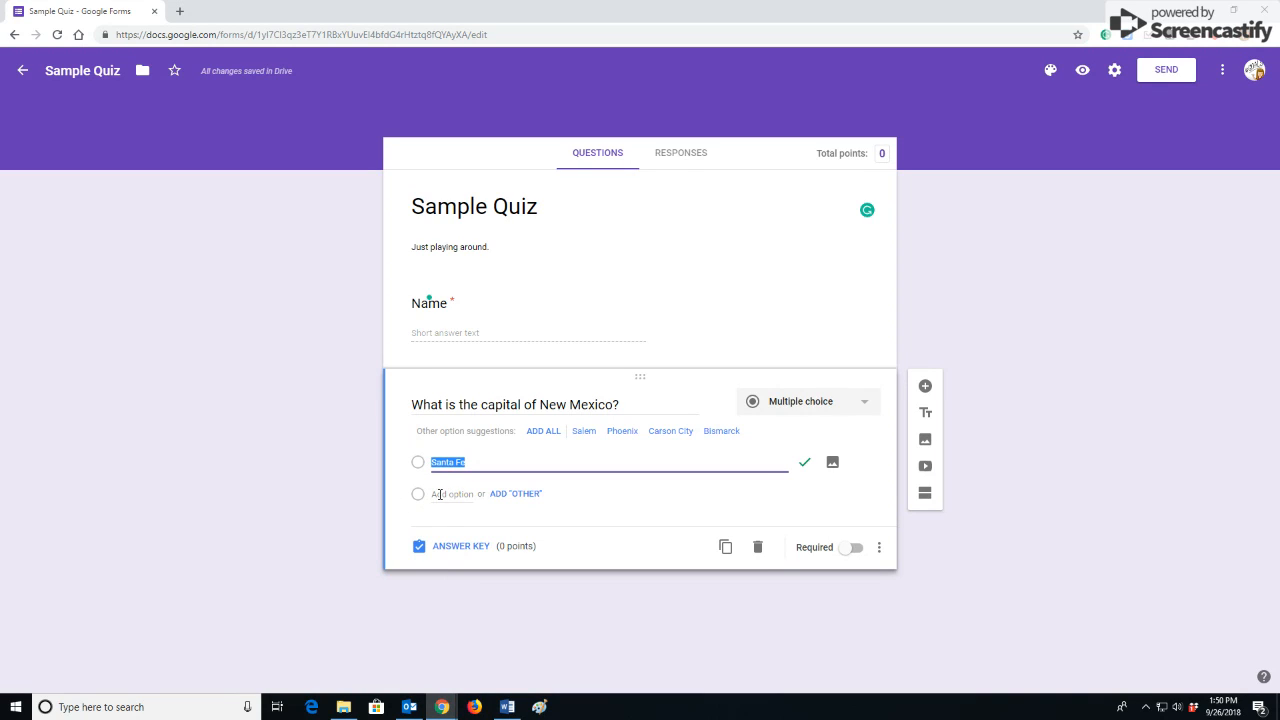
Add the answer options "Las Cruces" and "Anthony" to the capital question, without an "Other" option
click(508, 497)
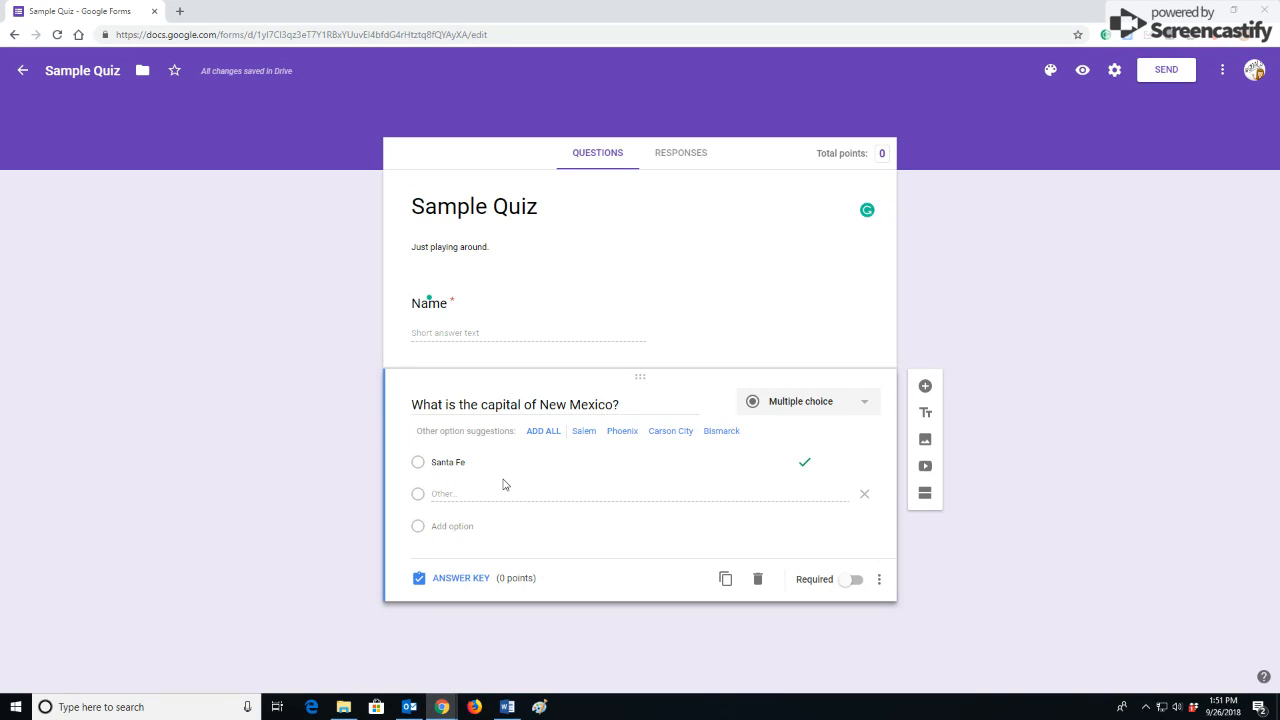
click(866, 497)
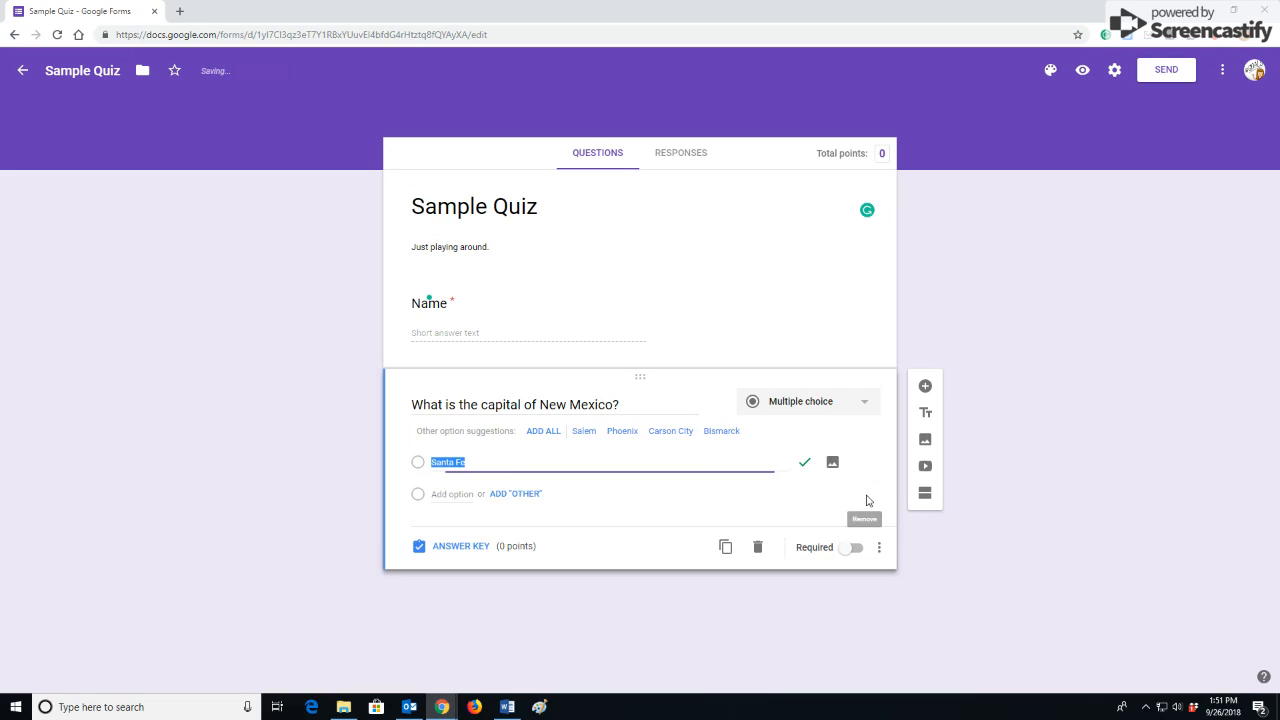
click(439, 495)
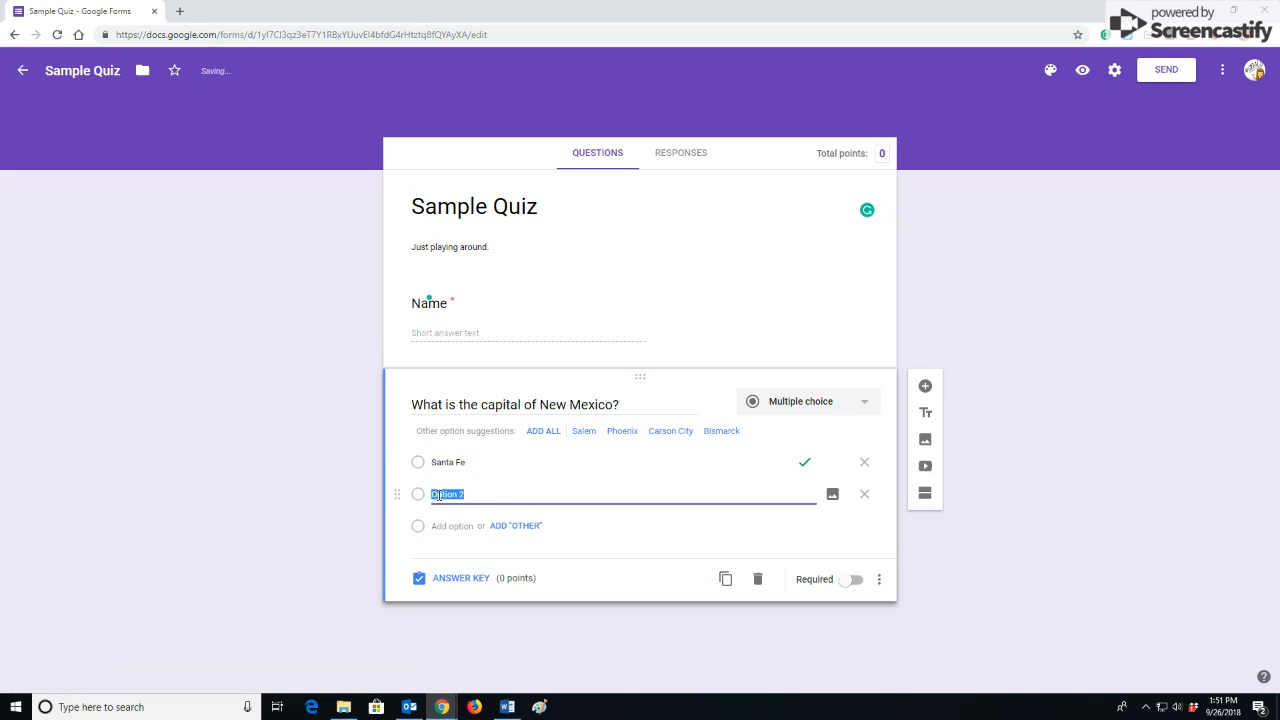
text(Las Cruces)
click(443, 526)
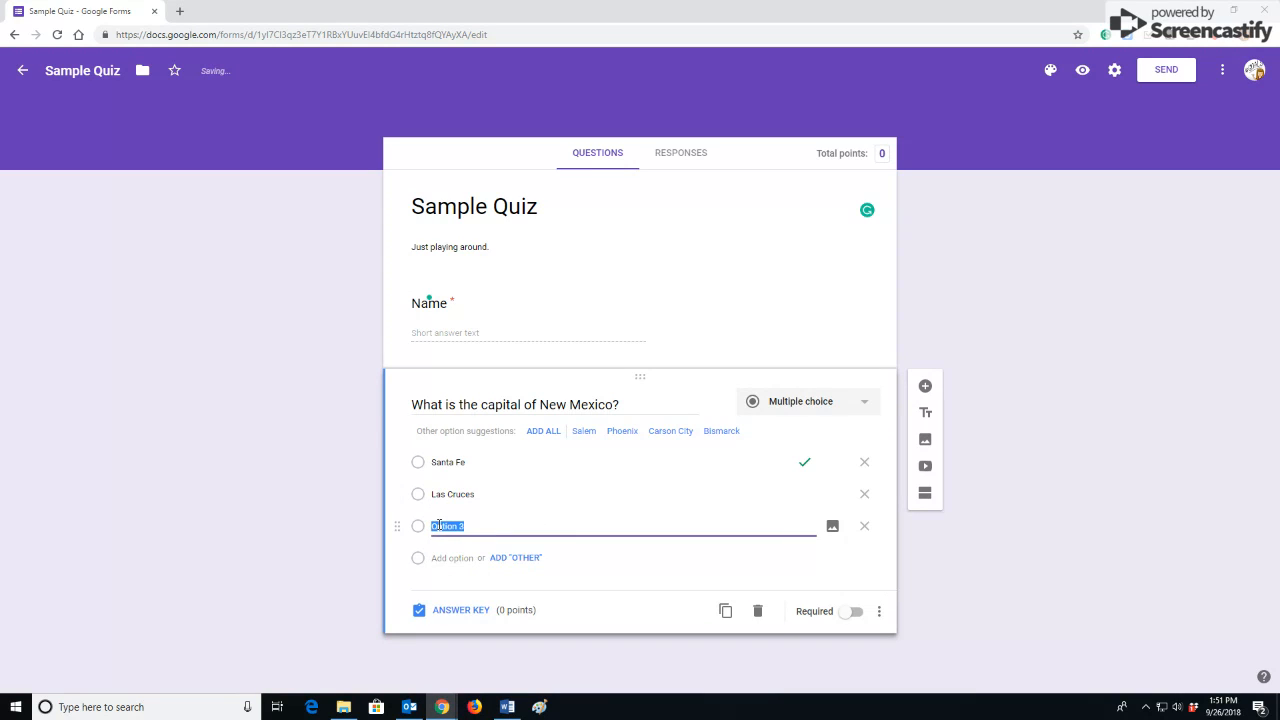
text(Anthony)
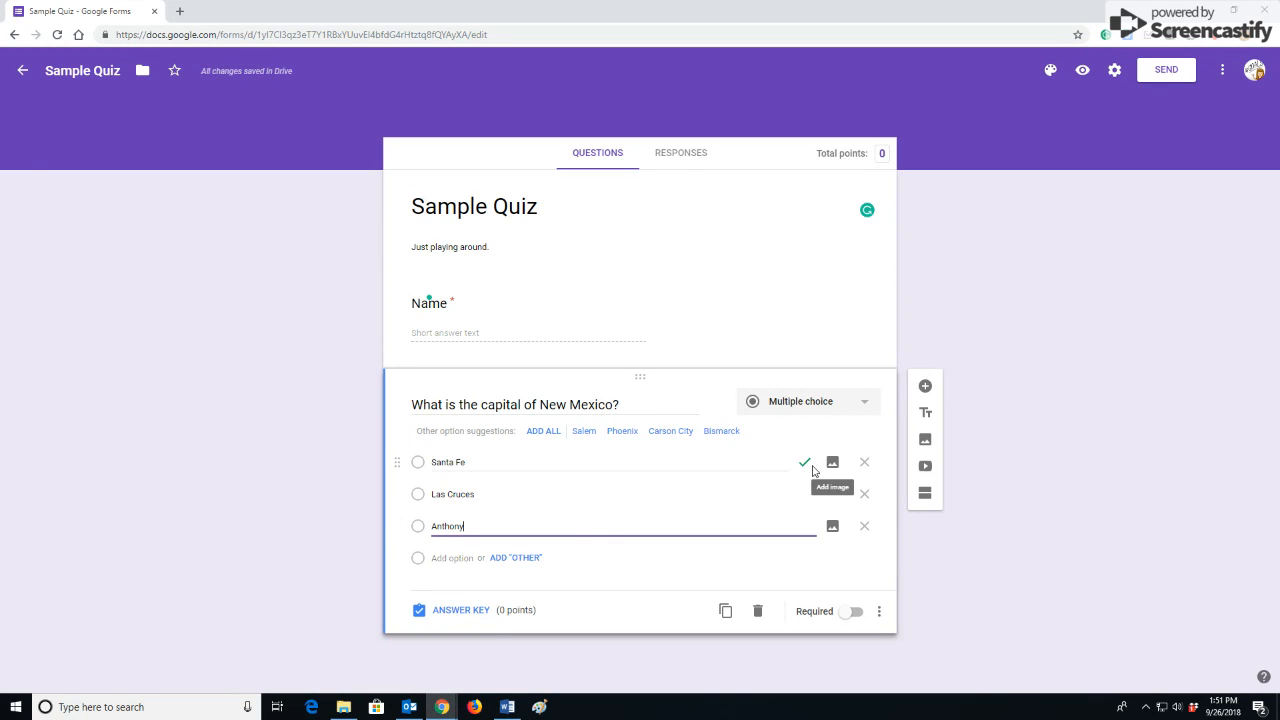
Open the capital question's answer key and leave only Santa Fe marked as the correct answer
click(458, 611)
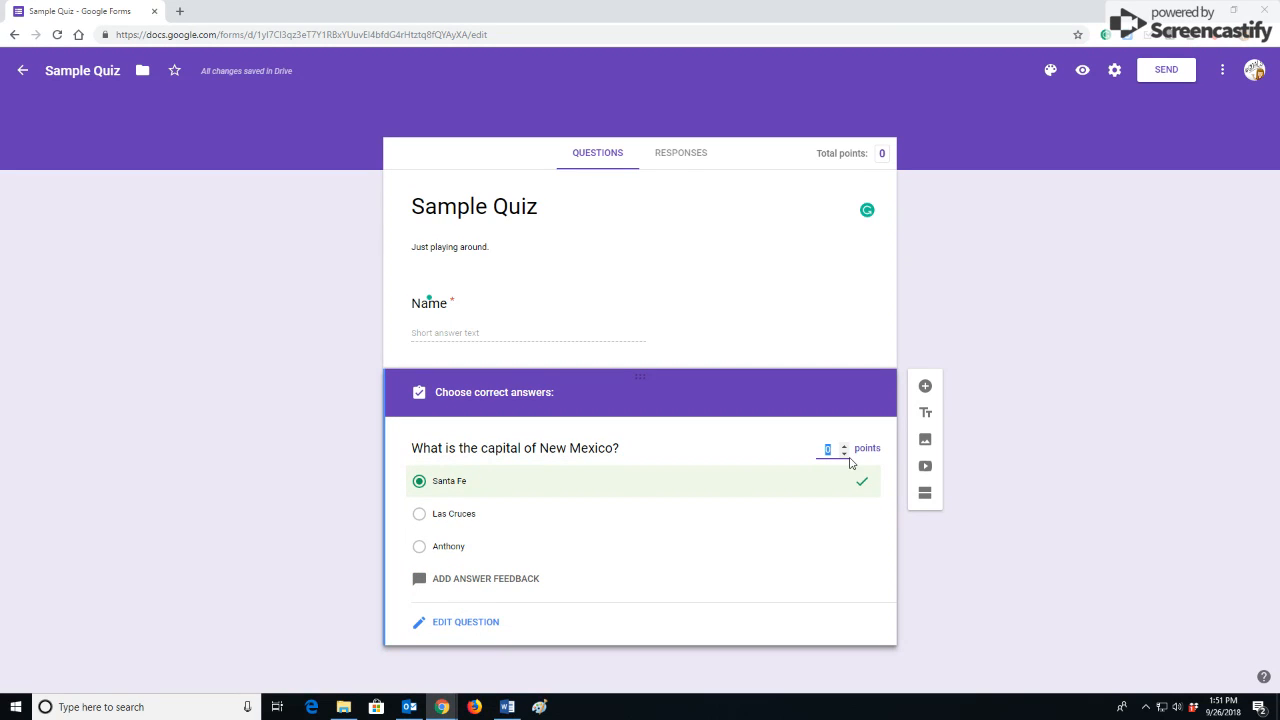
click(515, 517)
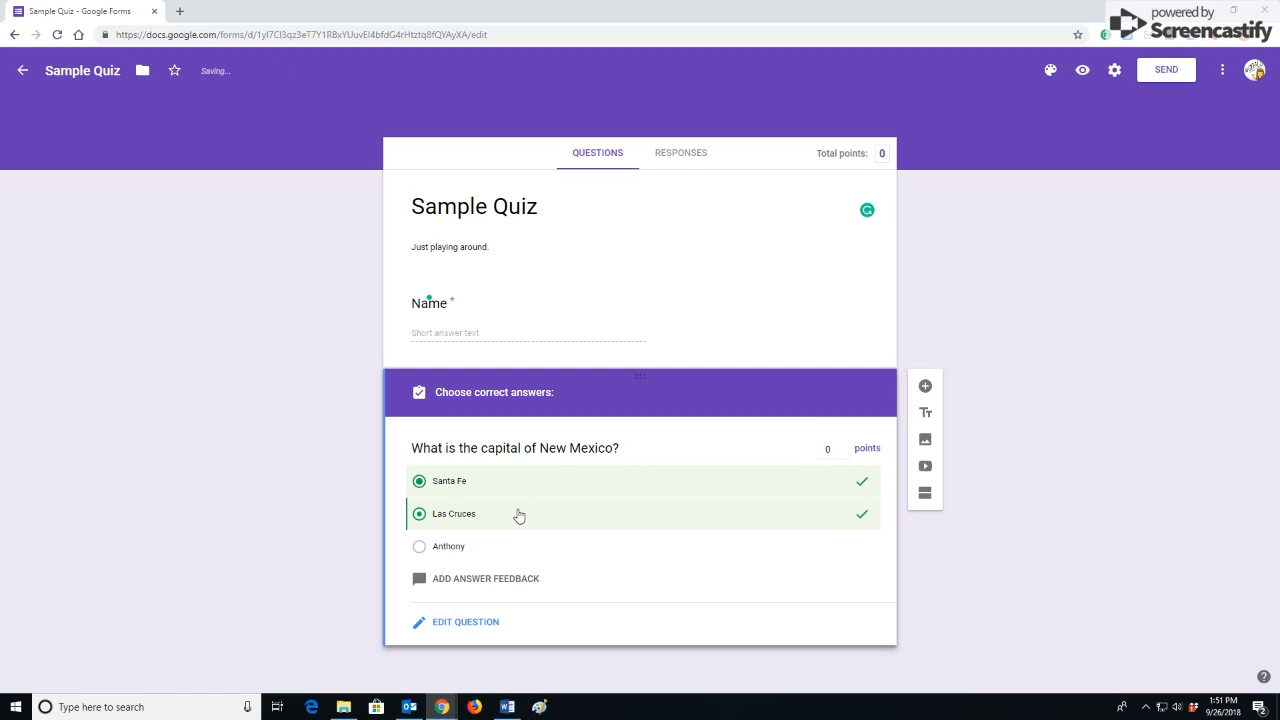
click(505, 520)
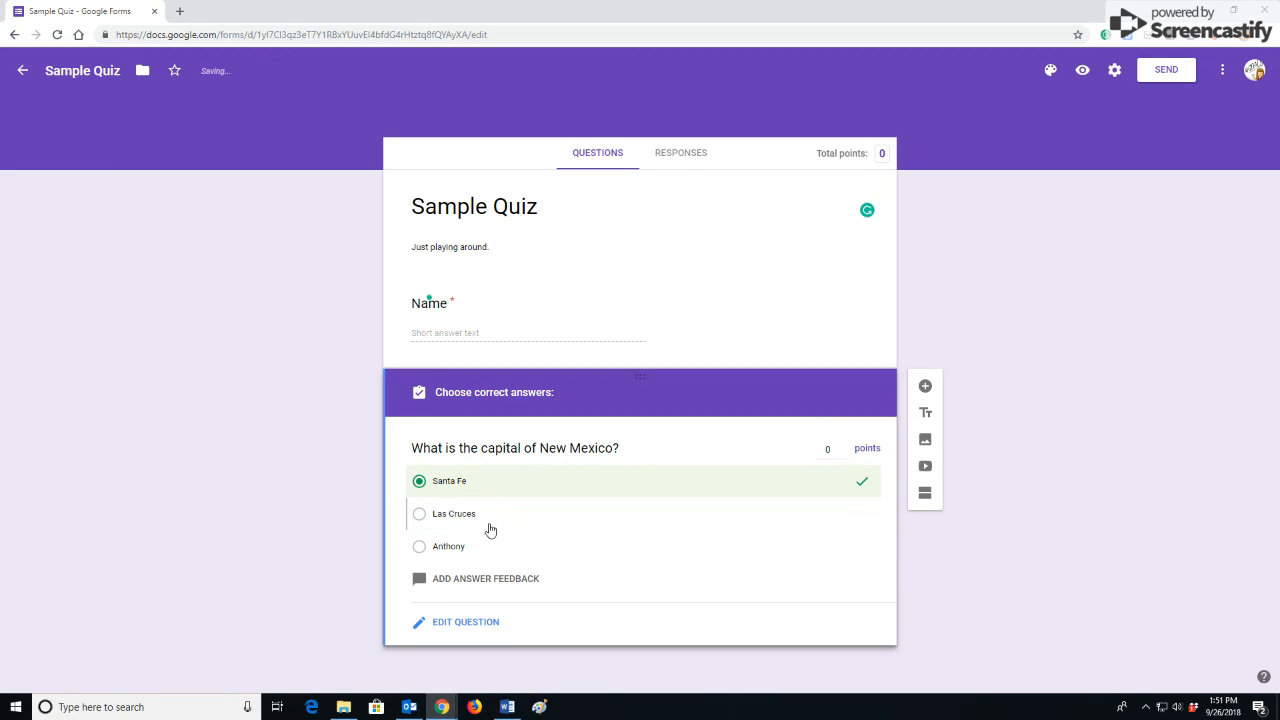
Save answer feedback for the capital question: "The capital is Santa Fe." for incorrect answers and "Great job!" for correct answers
click(465, 580)
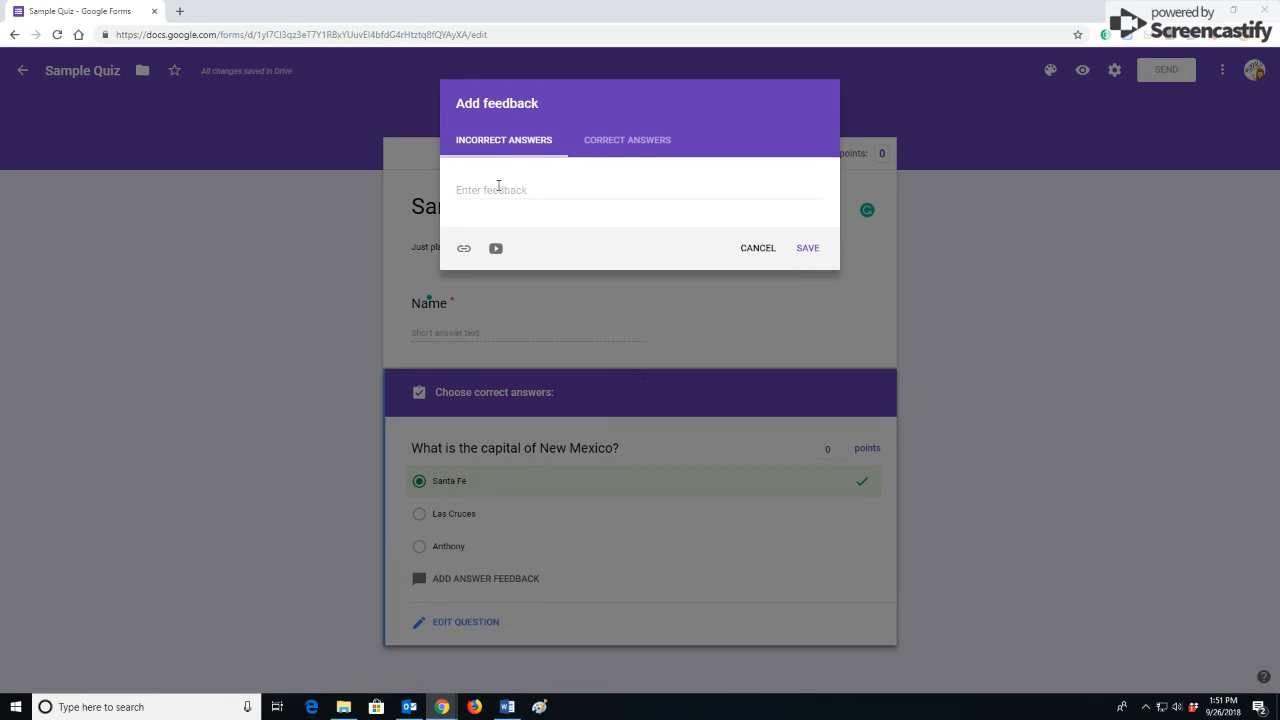
click(512, 190)
text(The capital is Snanta Fe.)
click(628, 130)
click(517, 189)
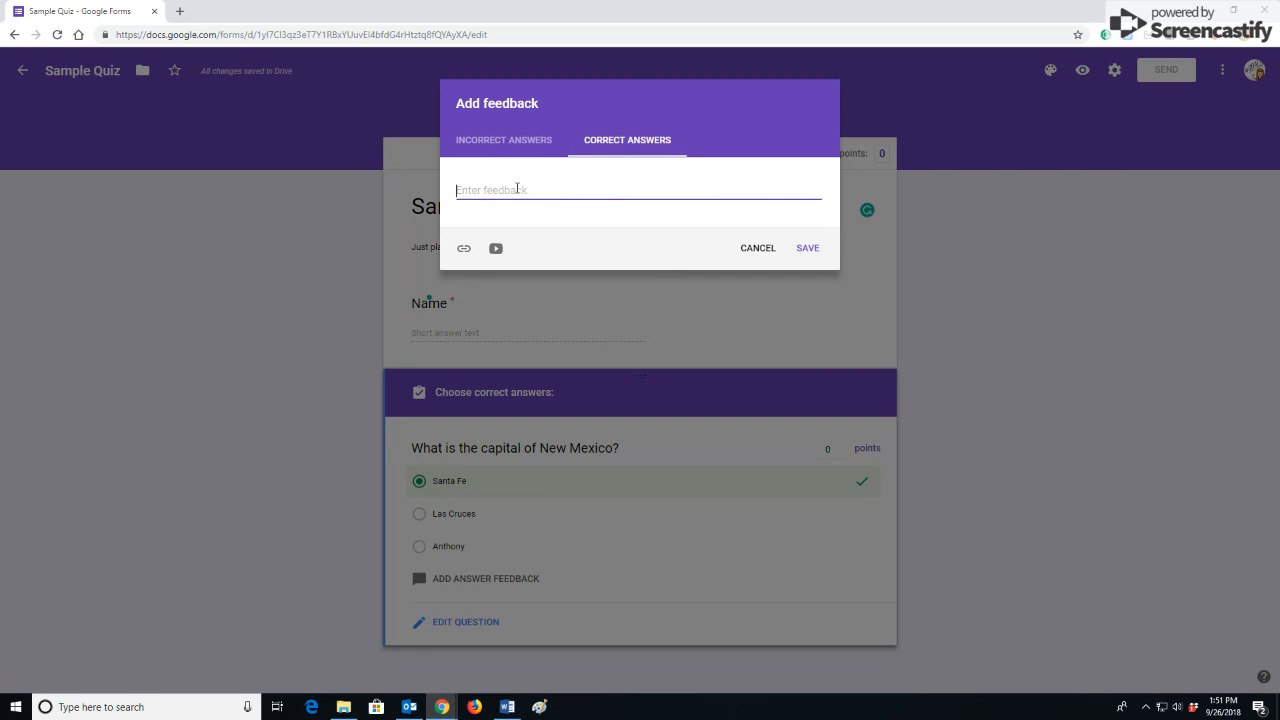
text(Great job!)
click(518, 140)
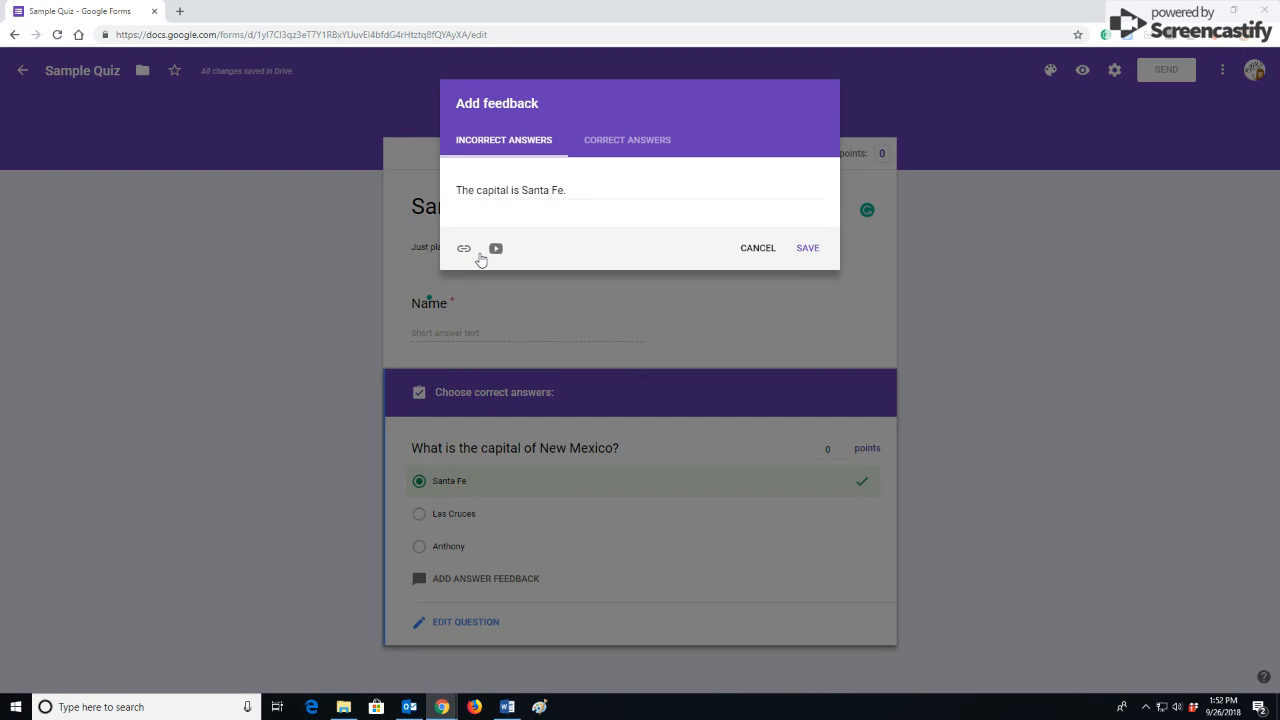
click(811, 250)
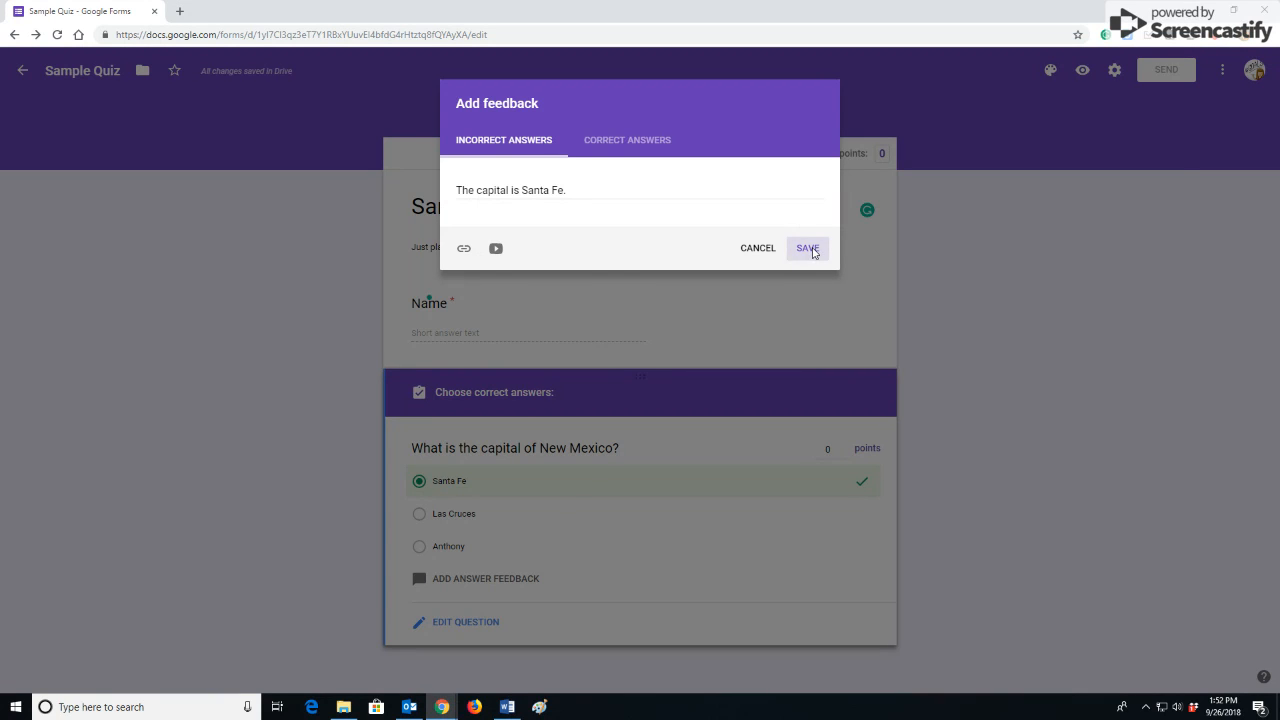
Set the capital question's value to 1 point in its answer key
scroll(643, 471, down, 1)
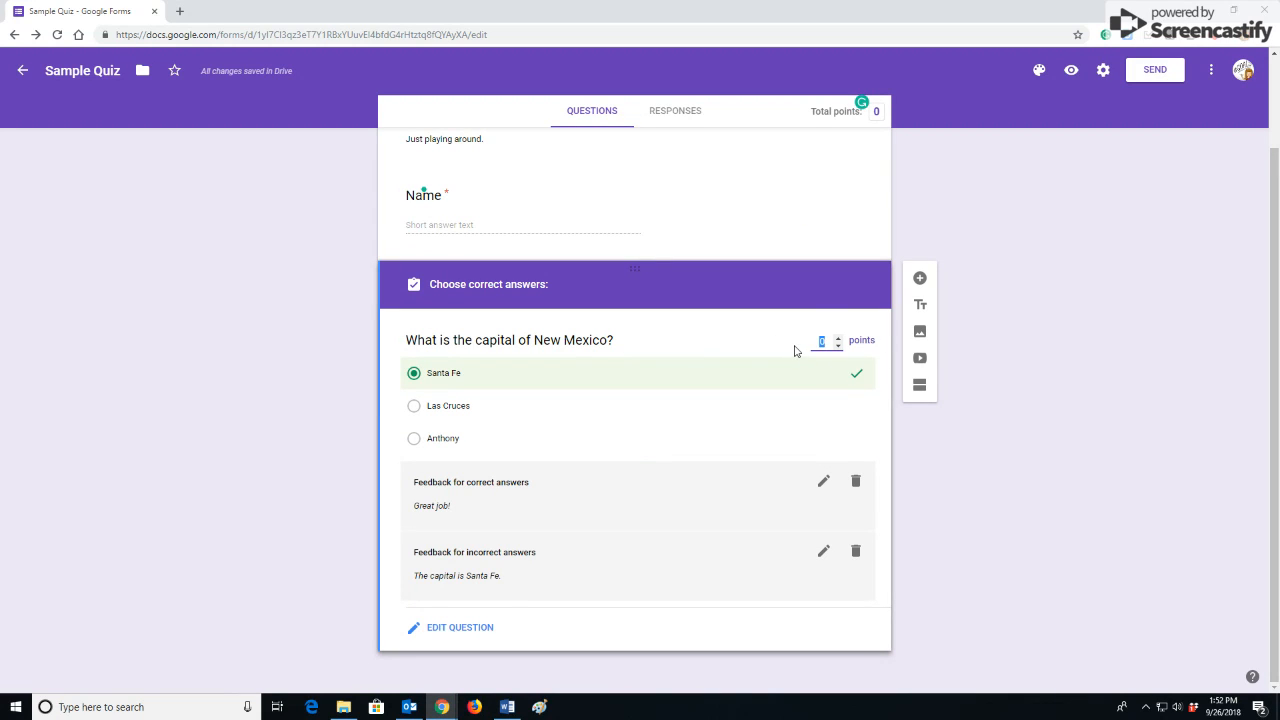
click(838, 337)
click(740, 632)
Add a new multiple-choice question reading "What is the country that borders the United States?"
click(920, 280)
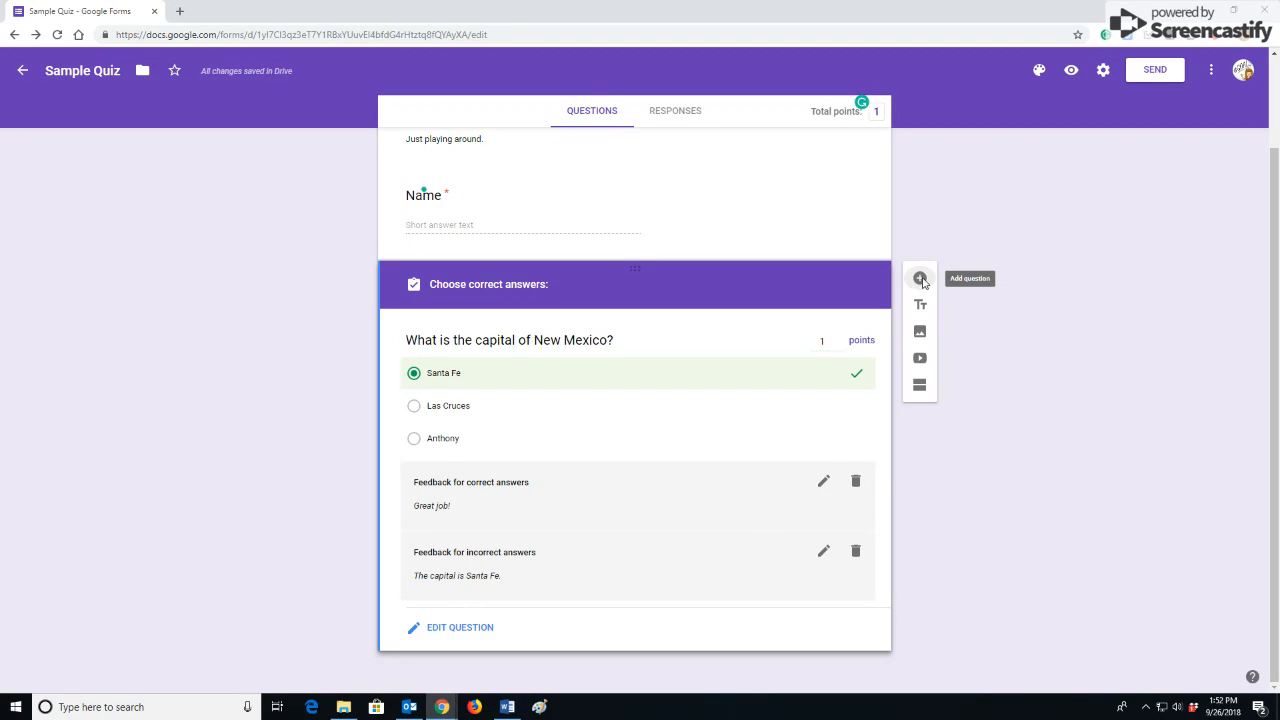
text(What is )
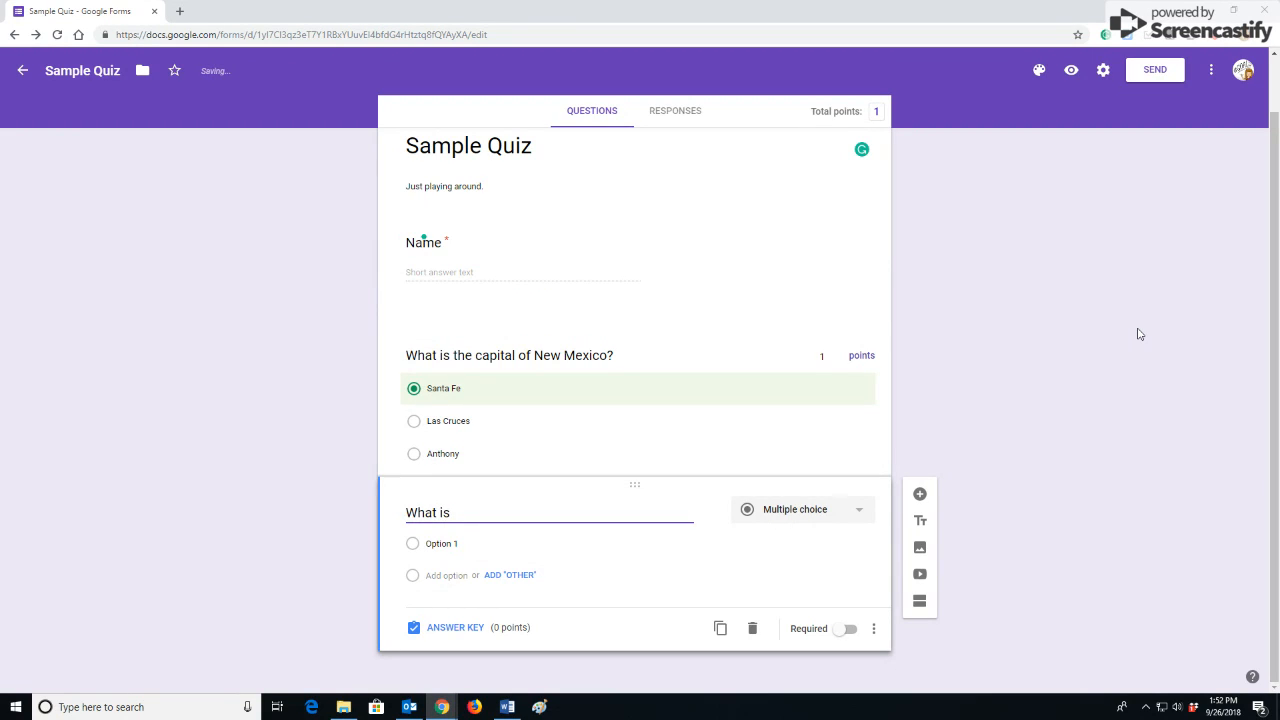
text(the country that borders the Un)
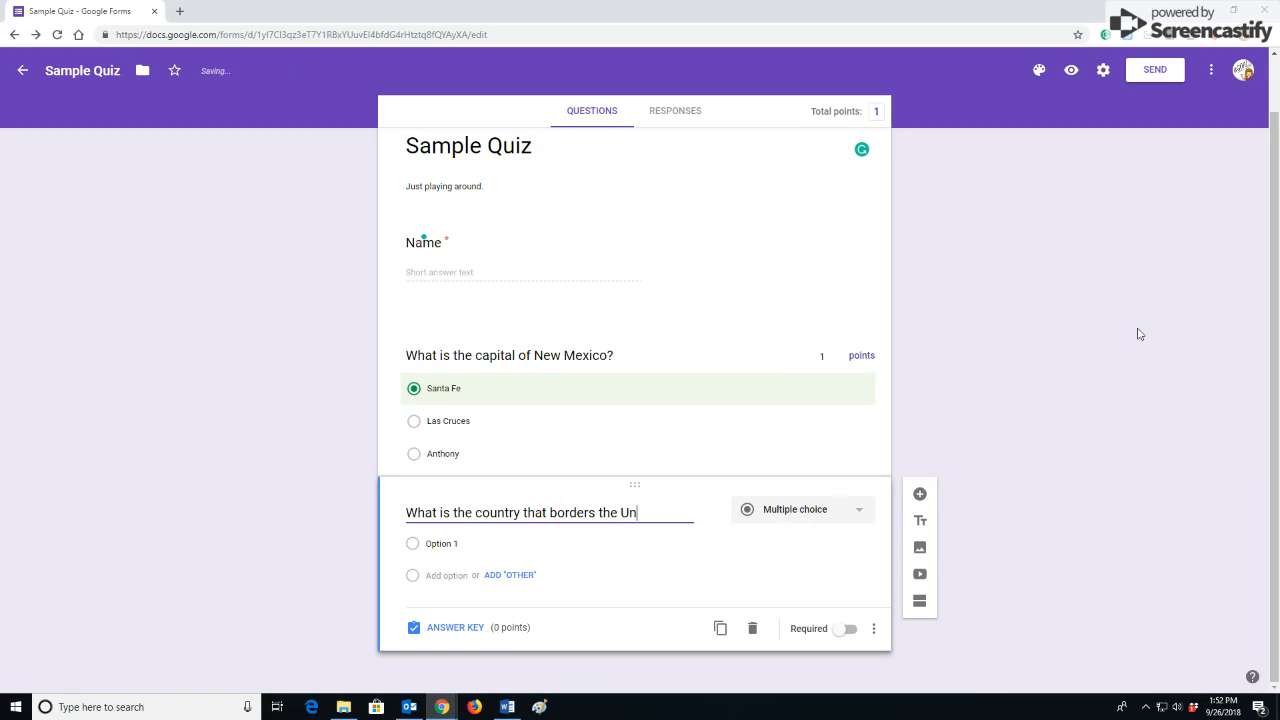
text(ited States?)
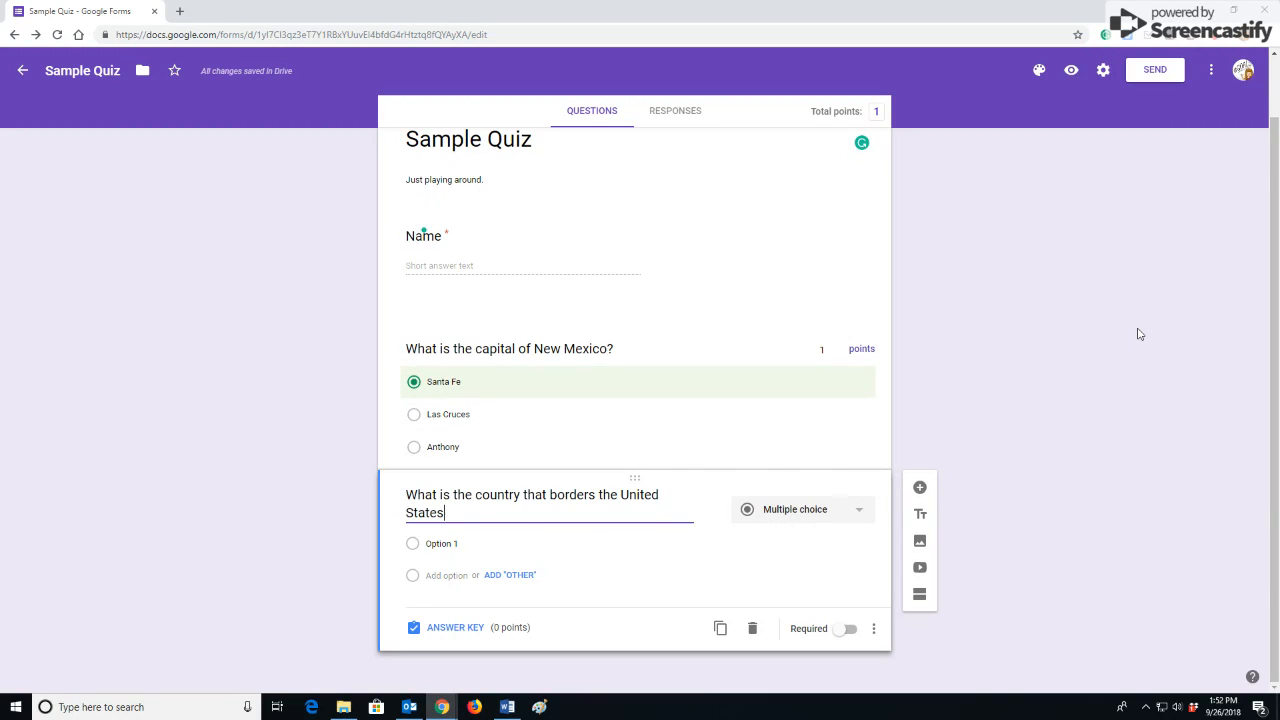
Enter the answer options "Mexico", "Ireland", "England" and "Chihuahua" for the border country question
click(446, 545)
text(Mex)
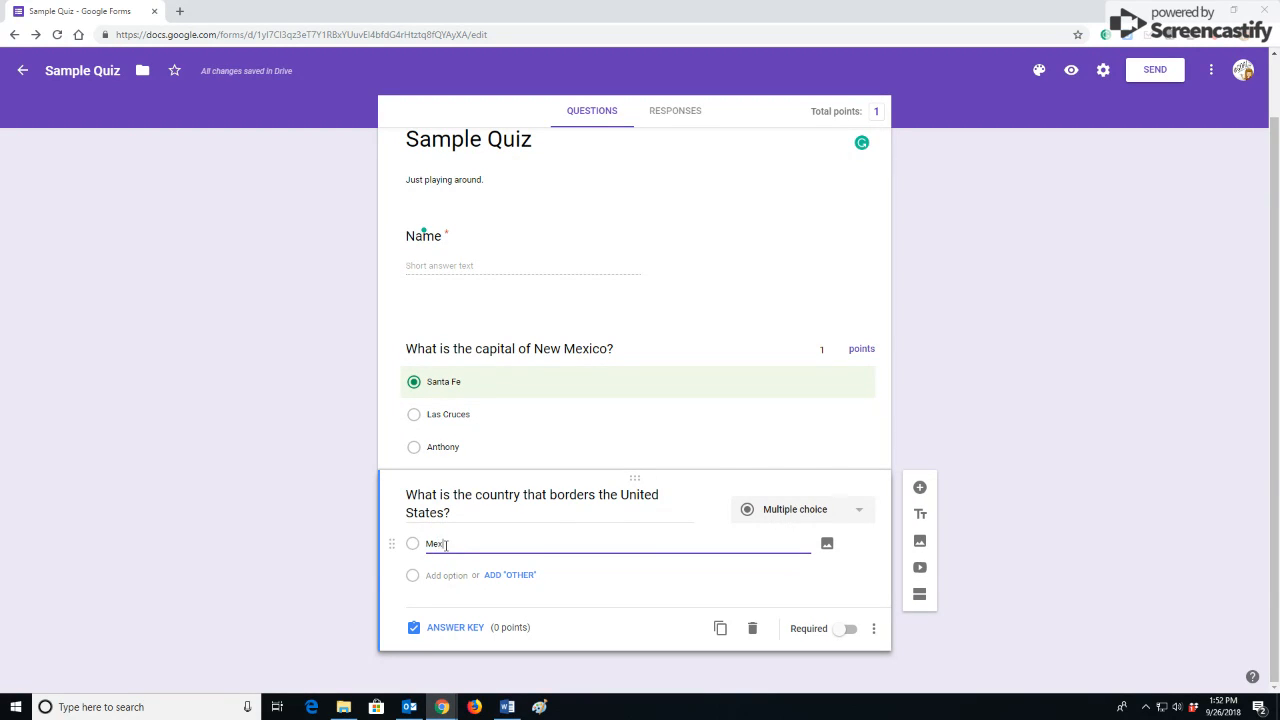
text(ico)
click(438, 575)
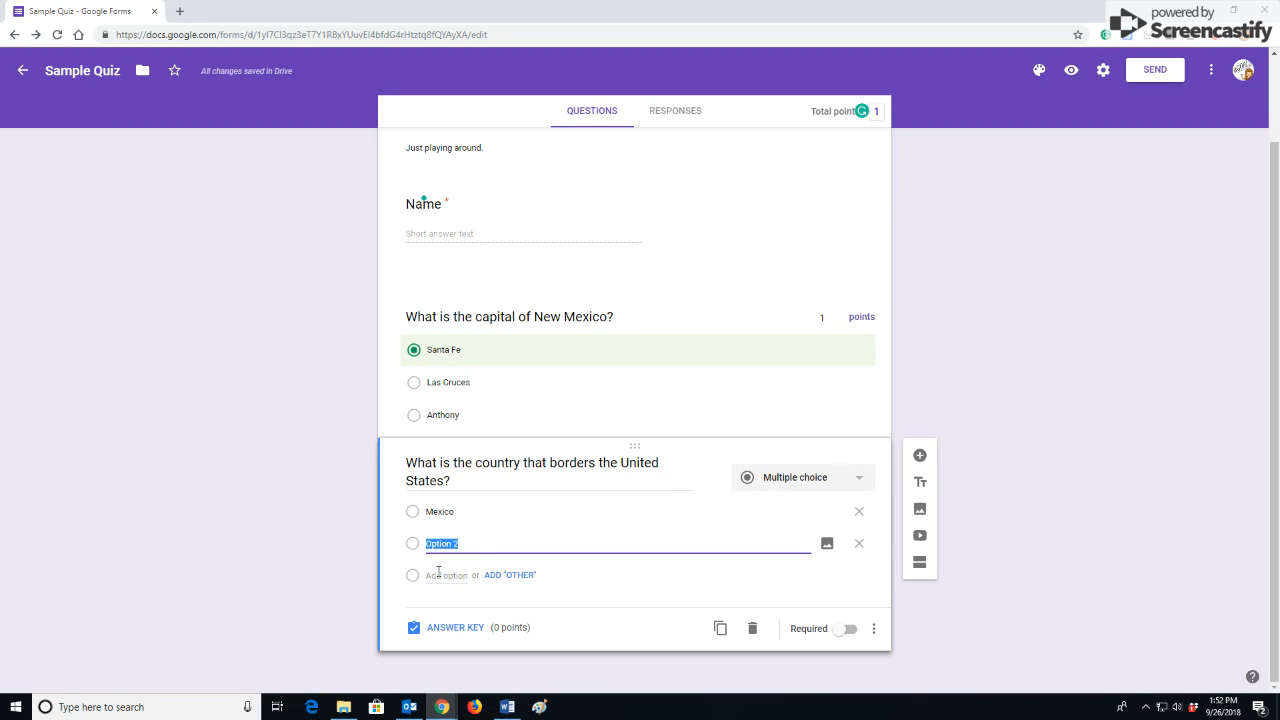
text(Ireland)
click(438, 575)
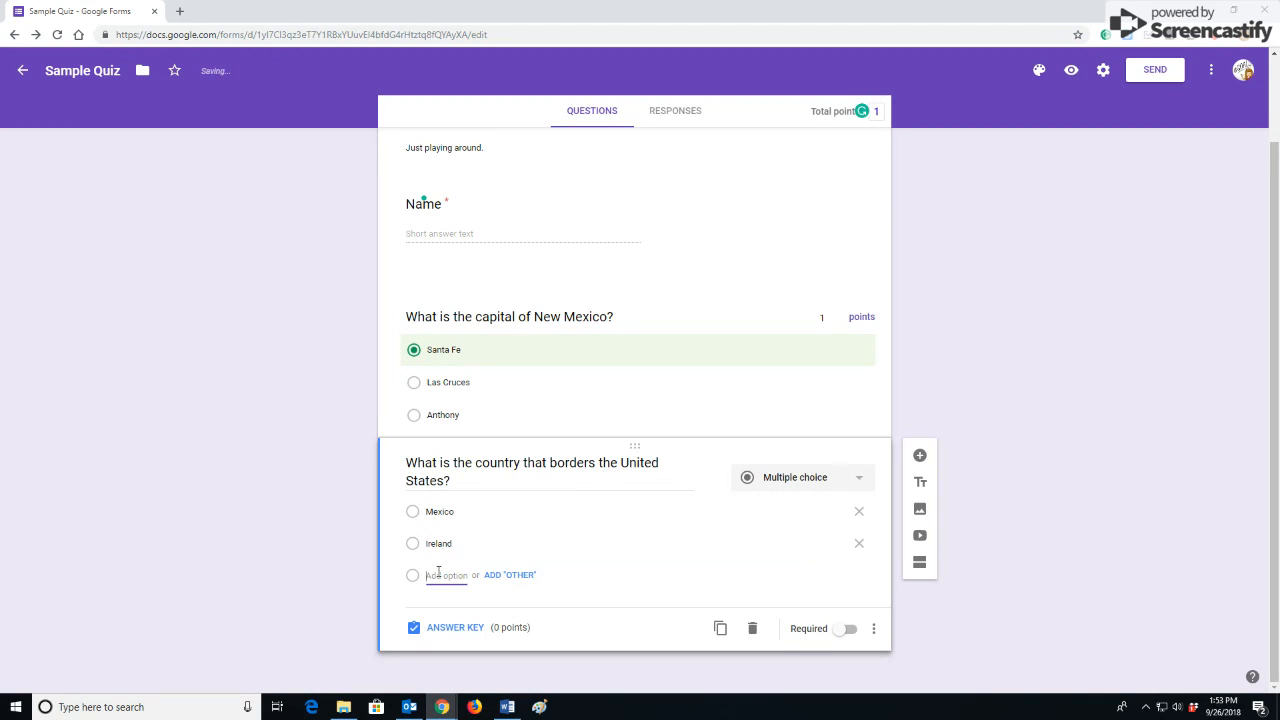
text(England)
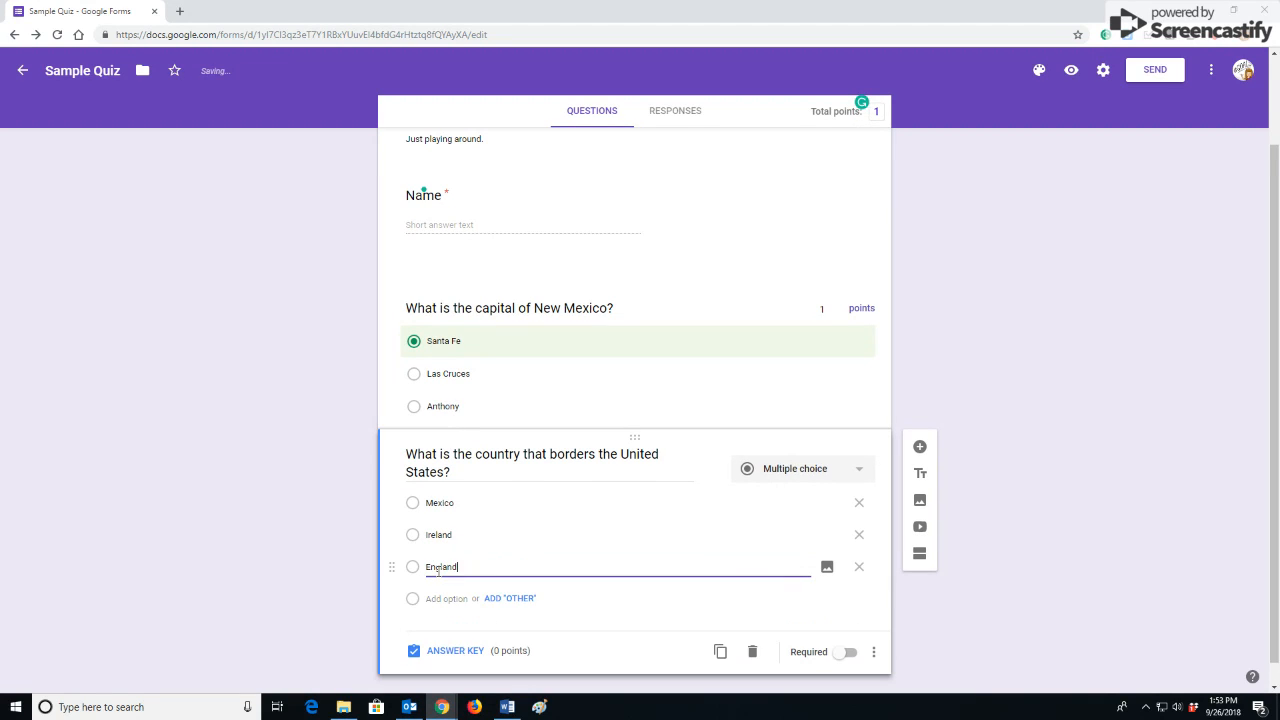
click(442, 598)
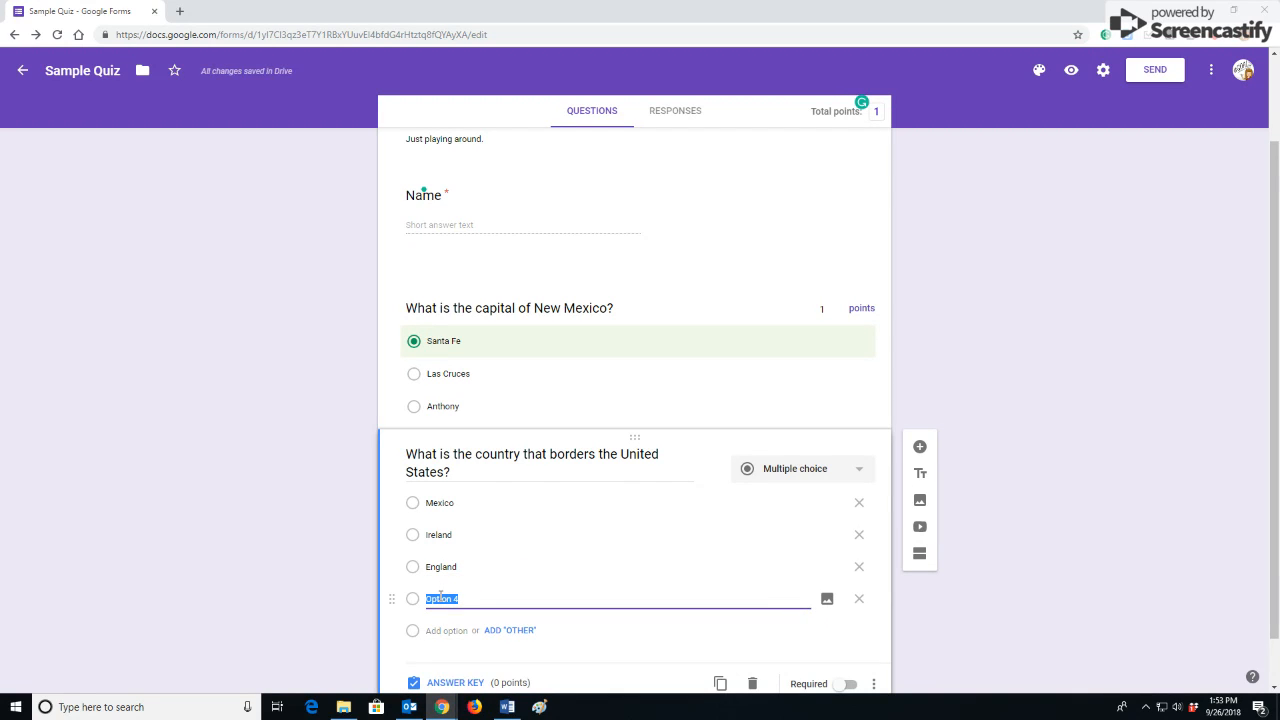
text(Chihuahua)
In the border country question's answer key, mark Mexico as correct and set the question to 1 point
click(433, 686)
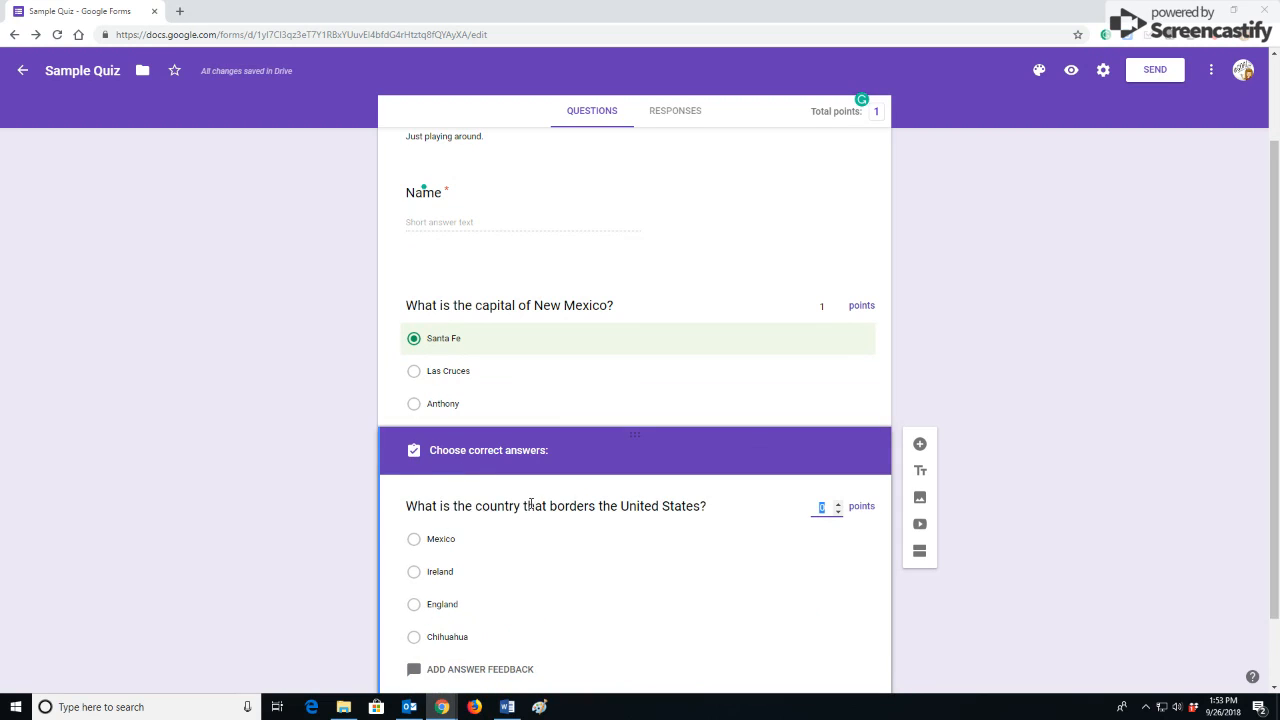
click(446, 455)
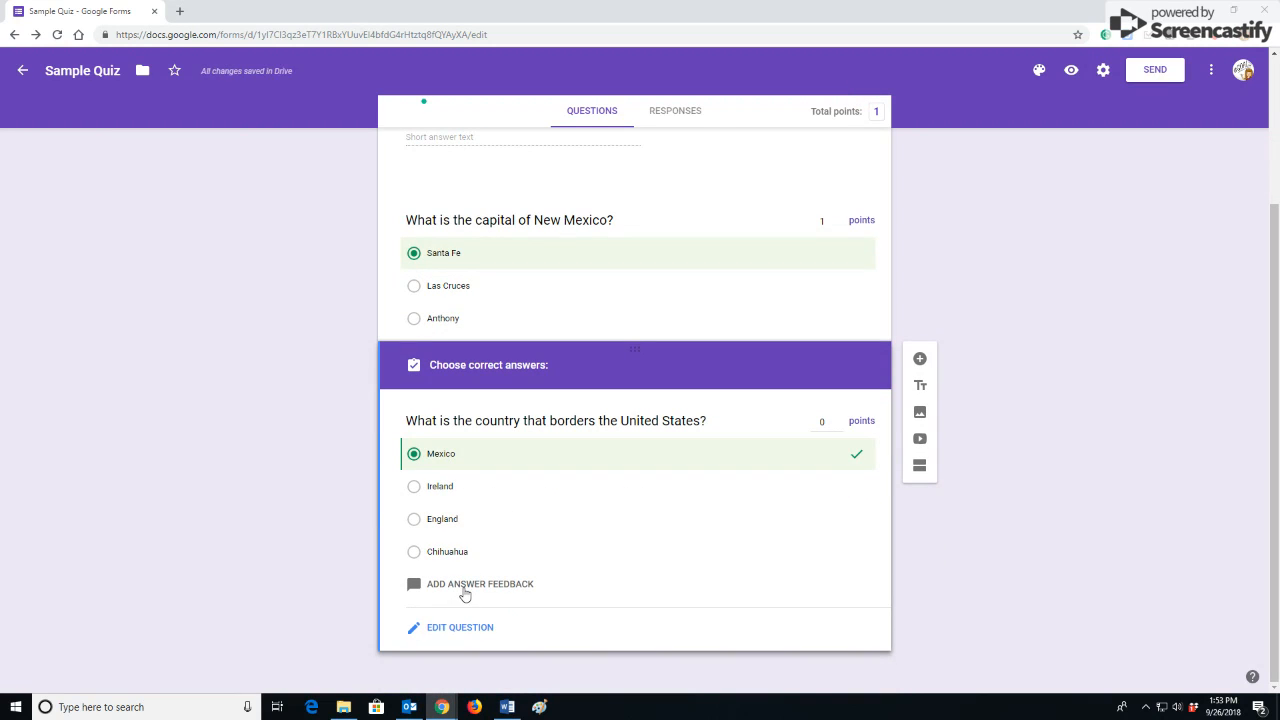
click(839, 420)
click(971, 572)
Return the border country question to editing, make it required and enable shuffled option order
click(445, 630)
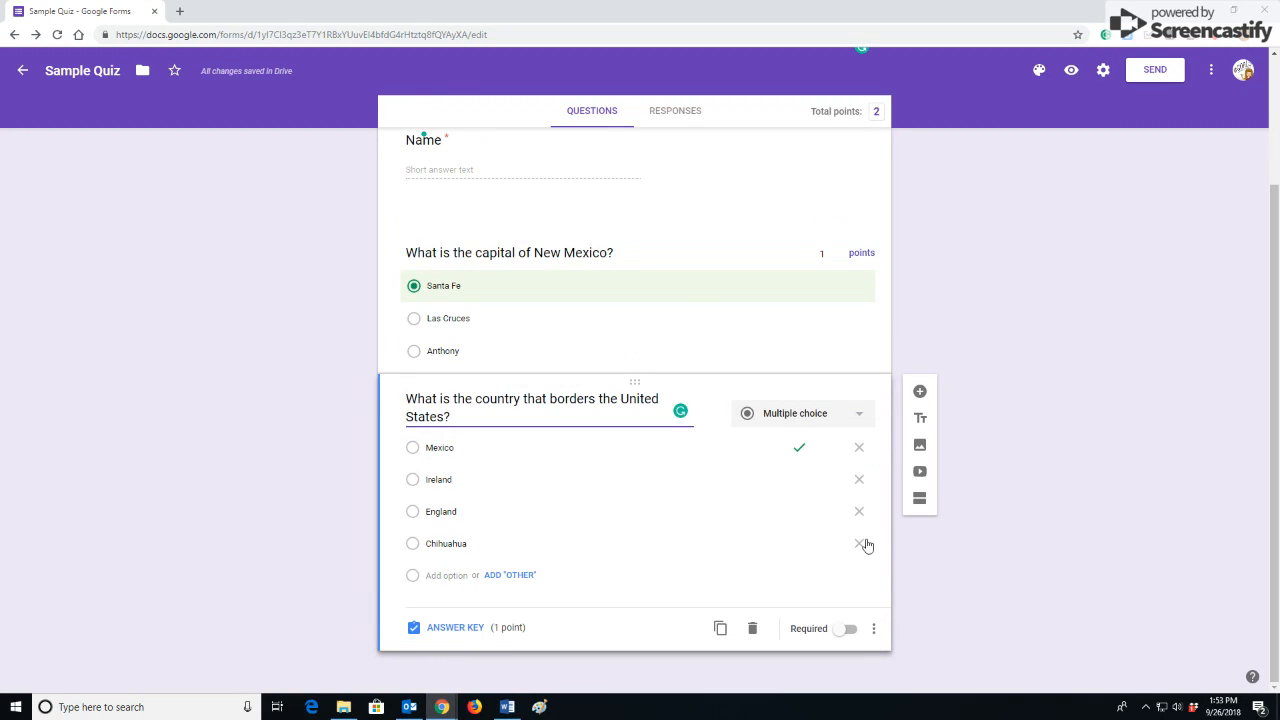
click(846, 630)
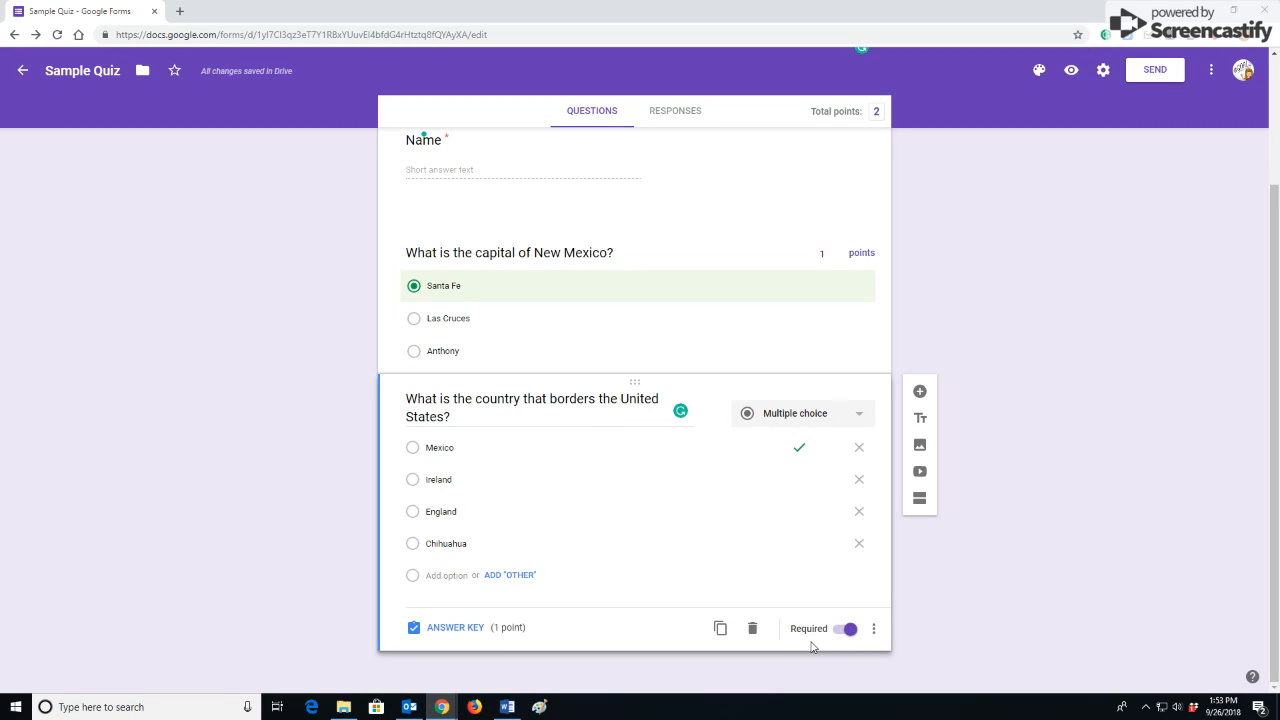
click(873, 630)
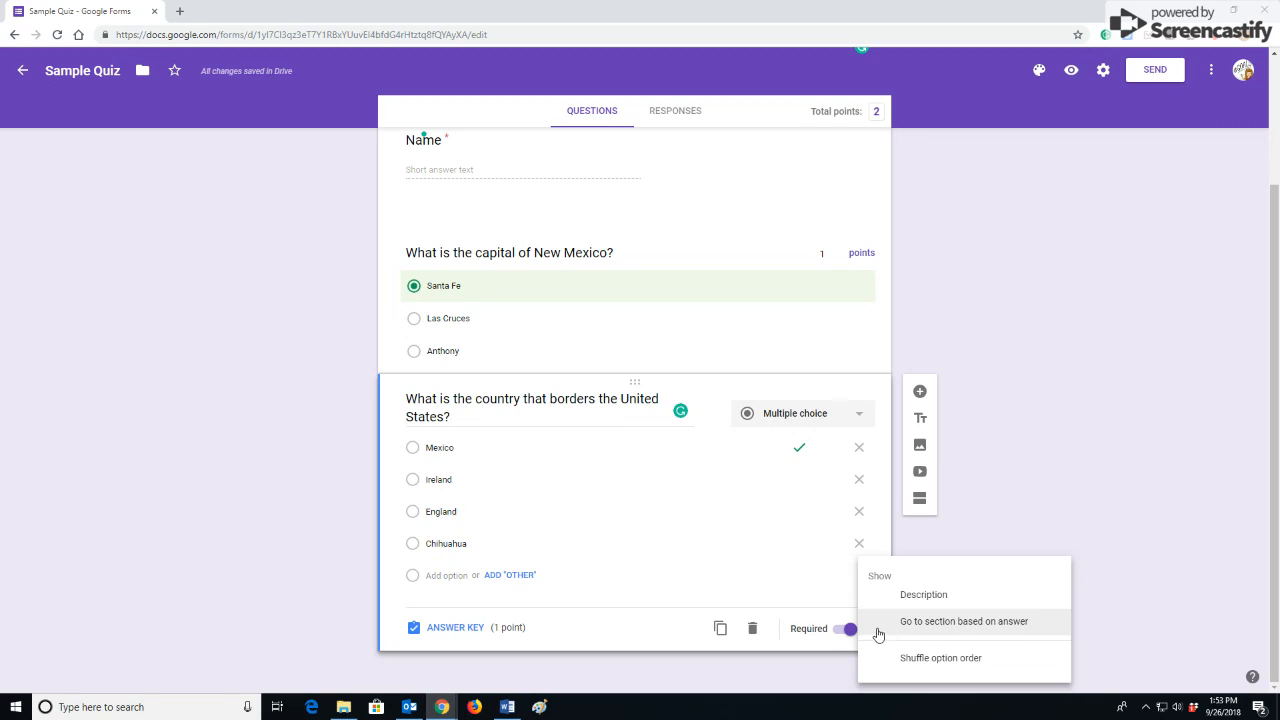
click(938, 660)
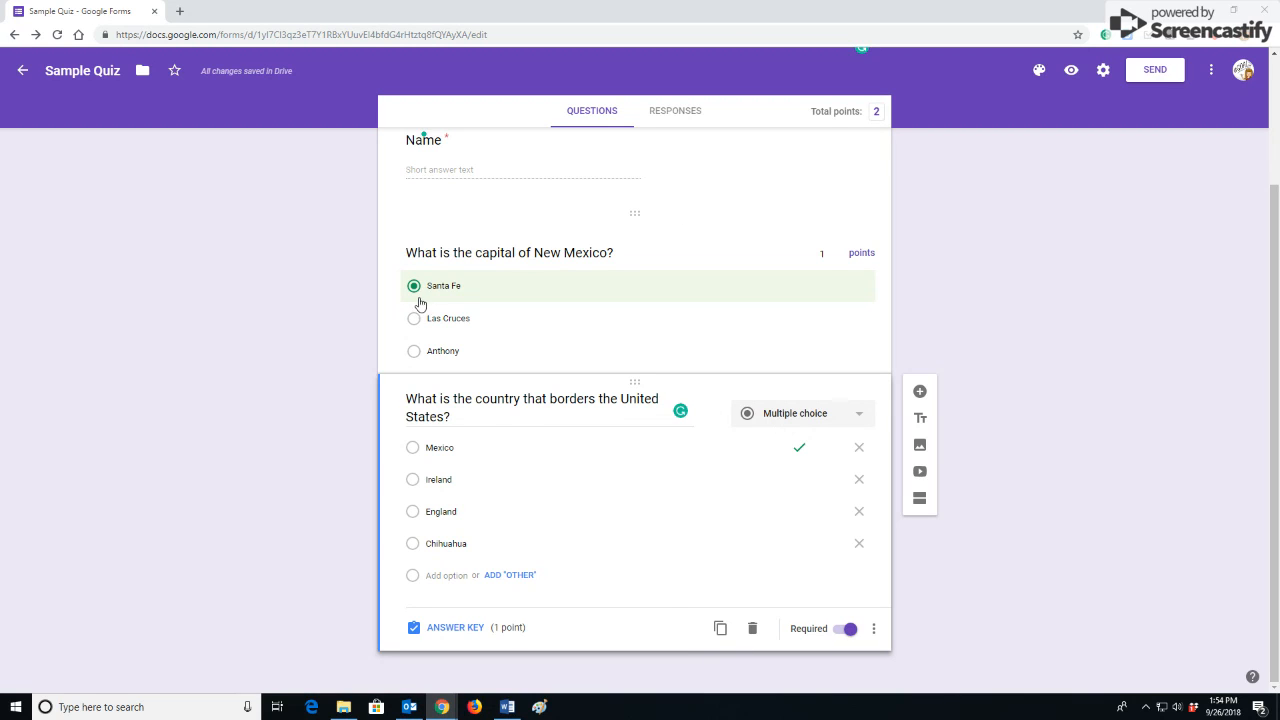
Open the capital question for editing, make it required and enable shuffled option order
click(509, 252)
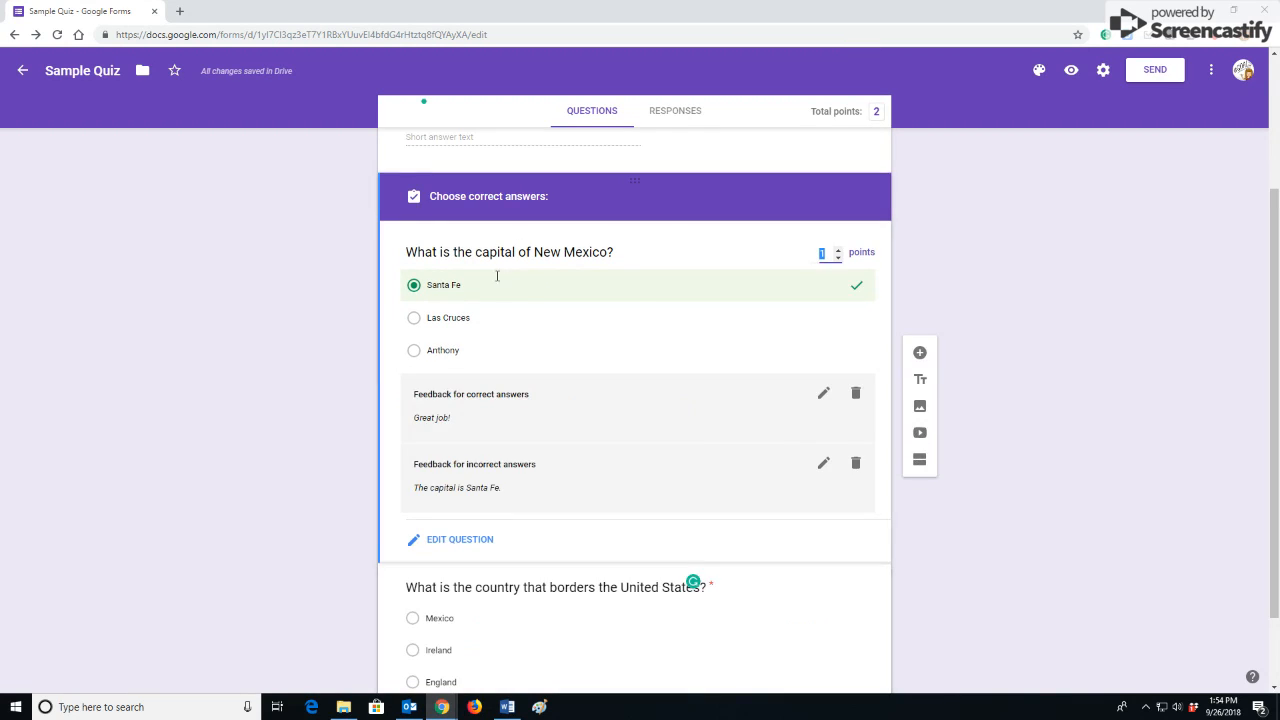
click(458, 540)
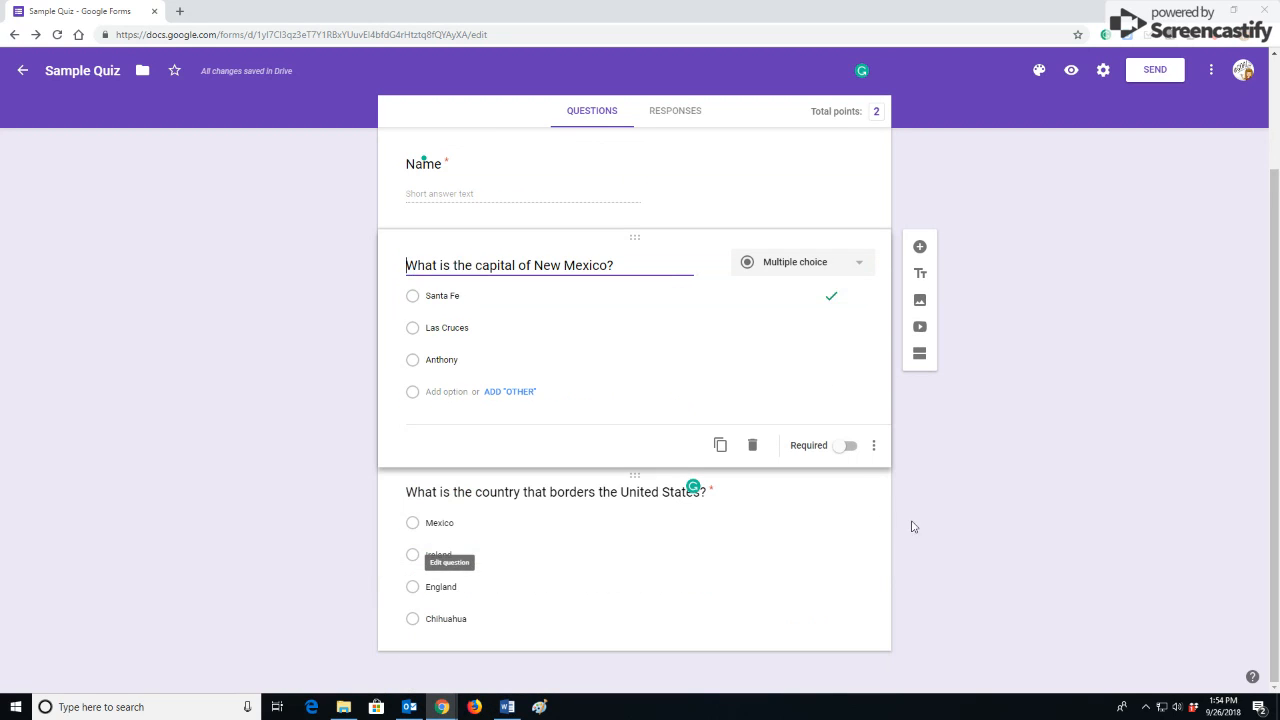
click(843, 447)
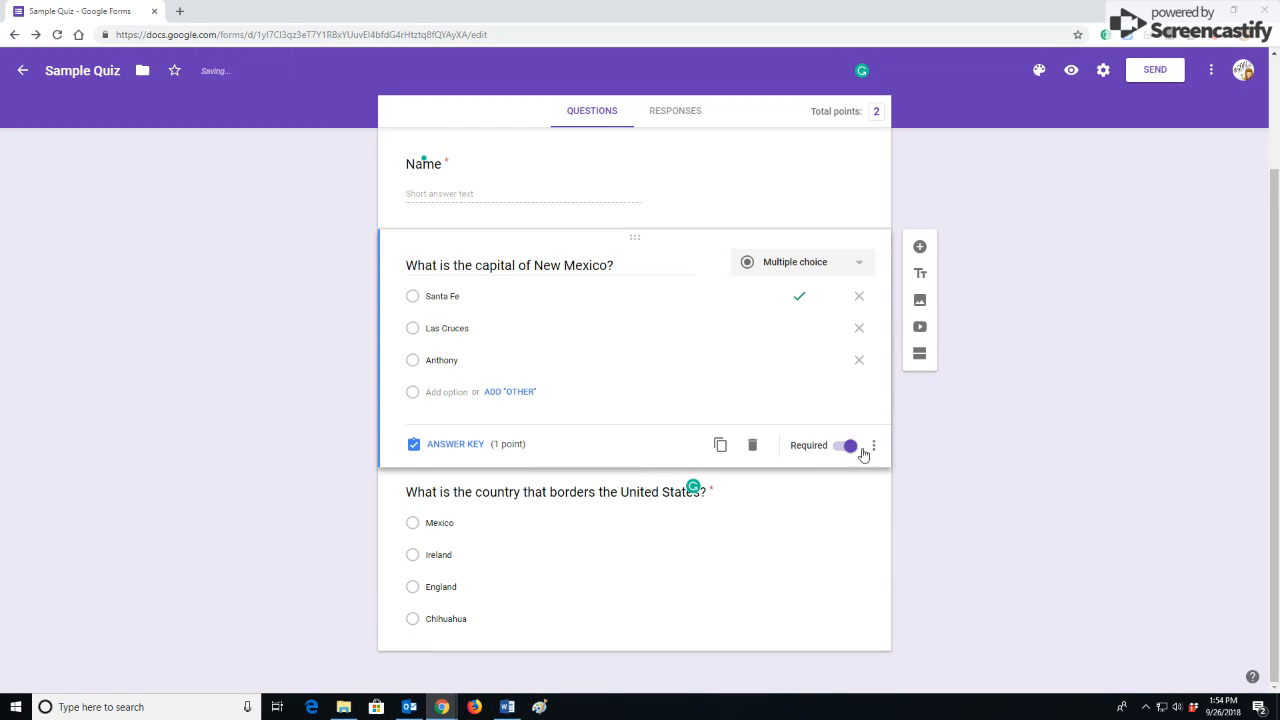
click(873, 445)
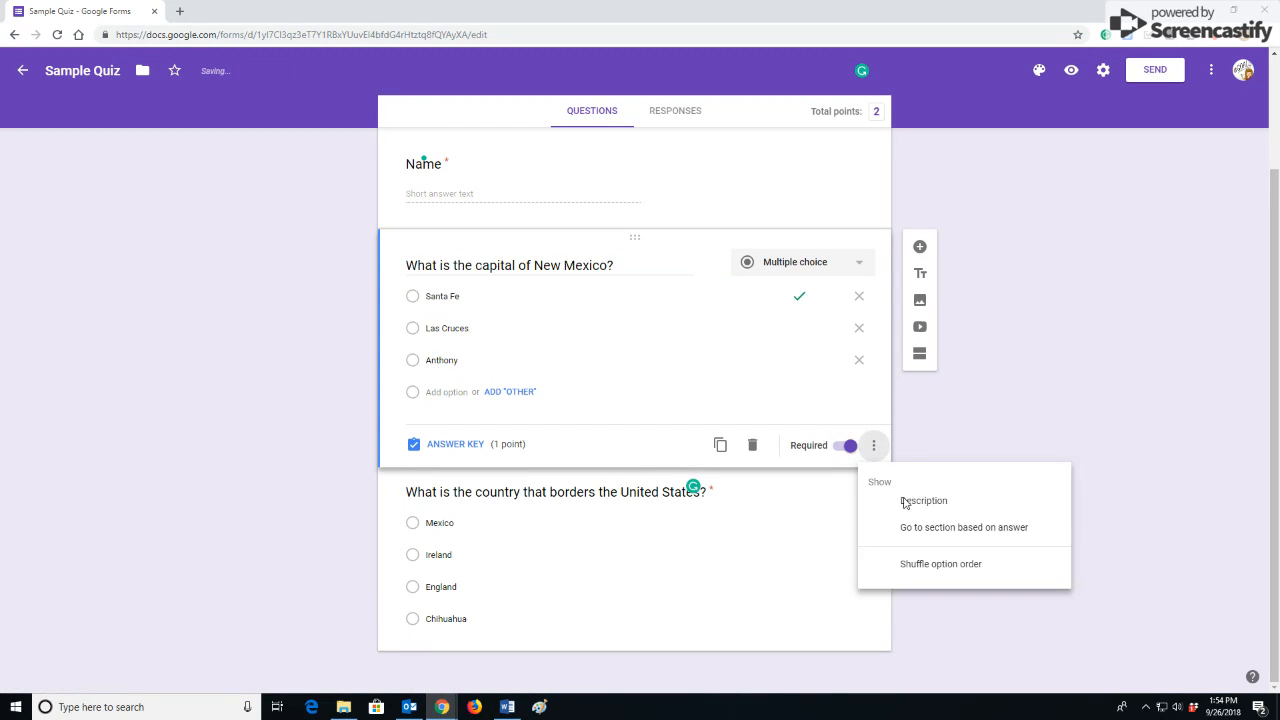
click(938, 566)
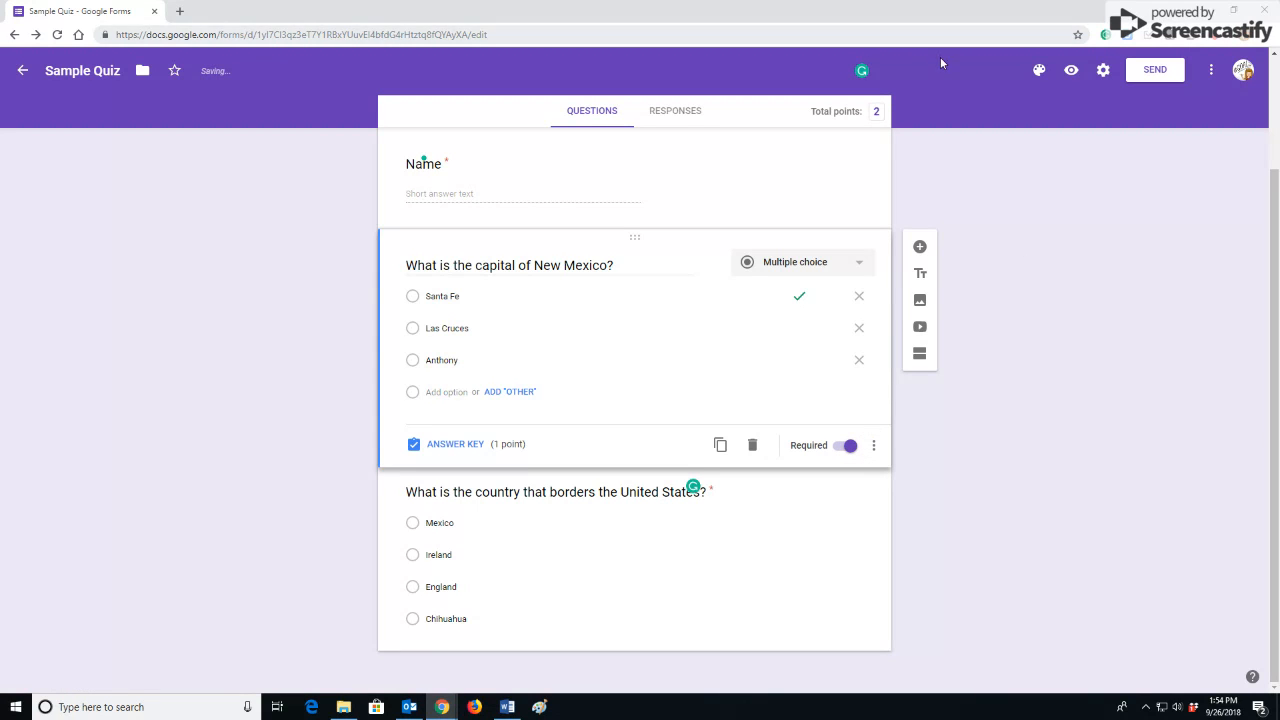
scroll(965, 130, up, 2)
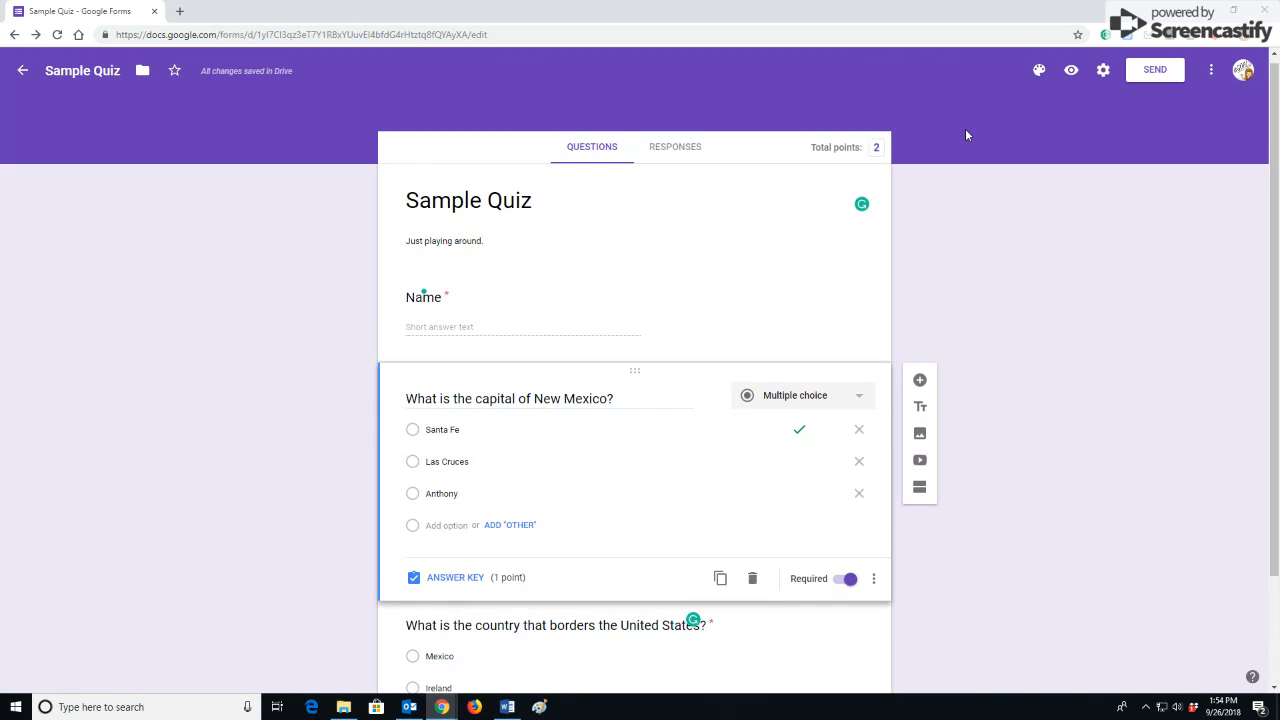
Apply the multicoloured yarn picture from the Work and School collection as the quiz's header image
click(1039, 71)
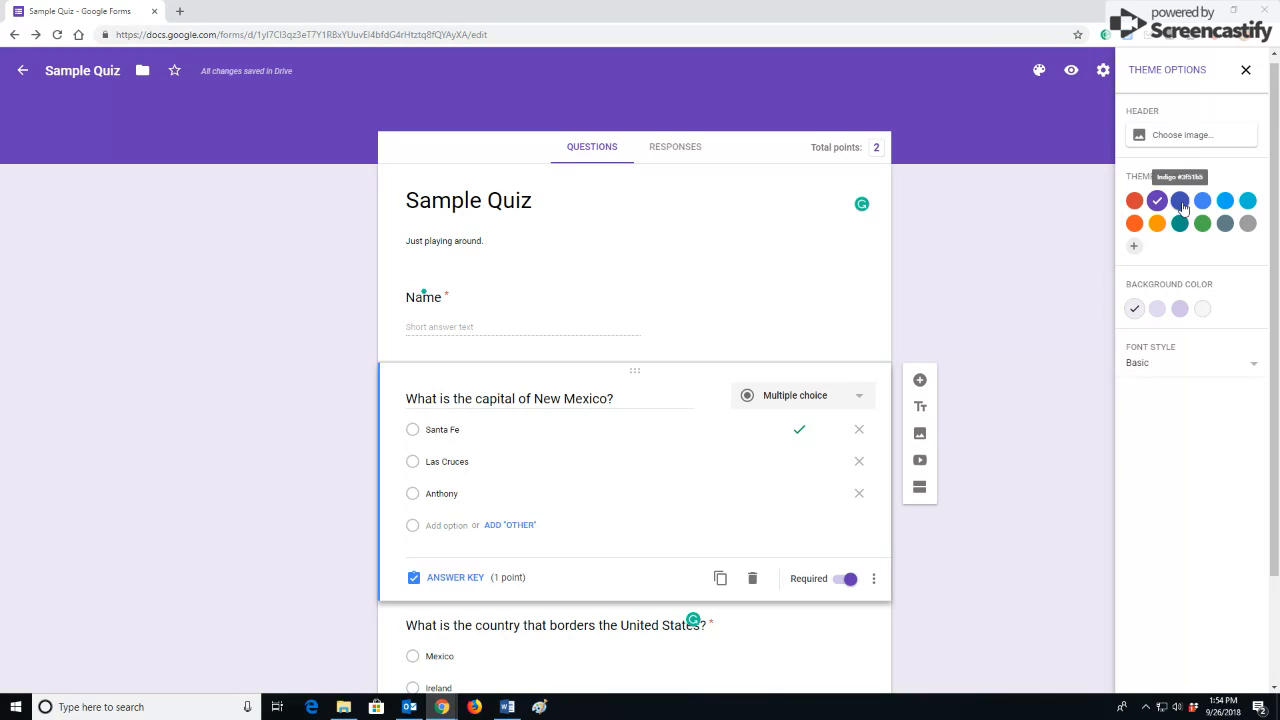
click(1190, 138)
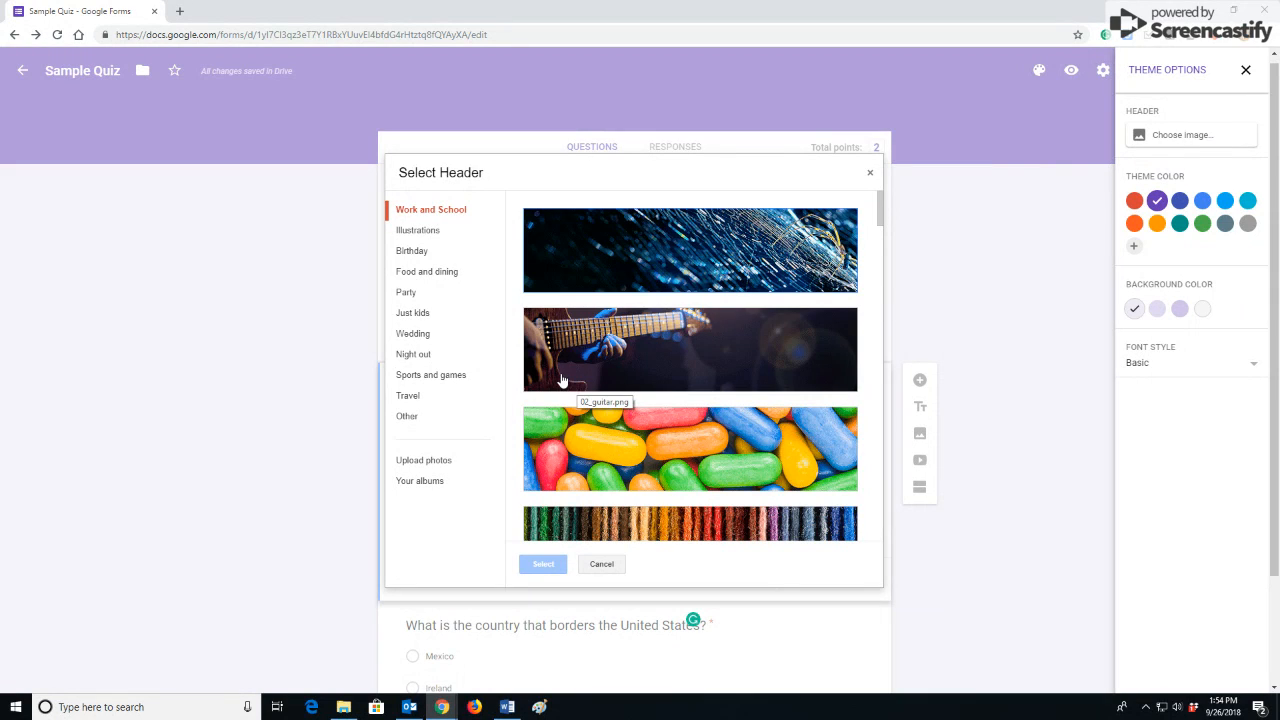
click(677, 530)
click(543, 565)
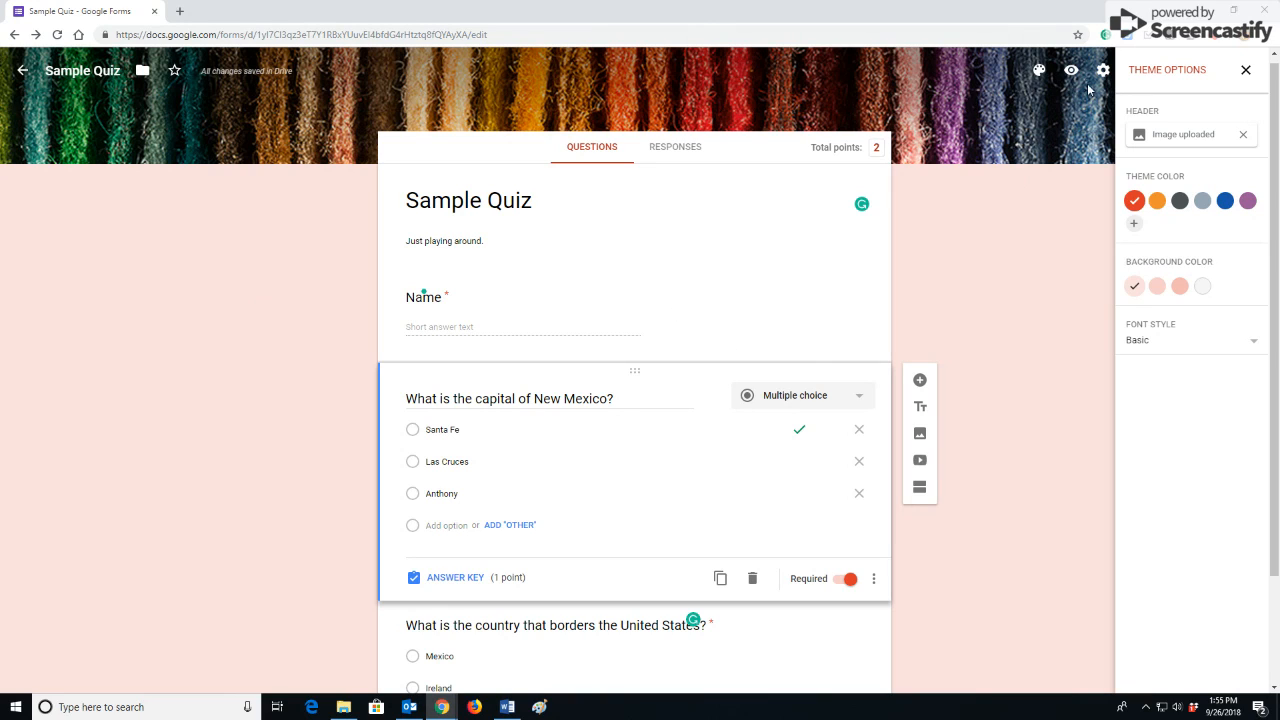
click(1245, 70)
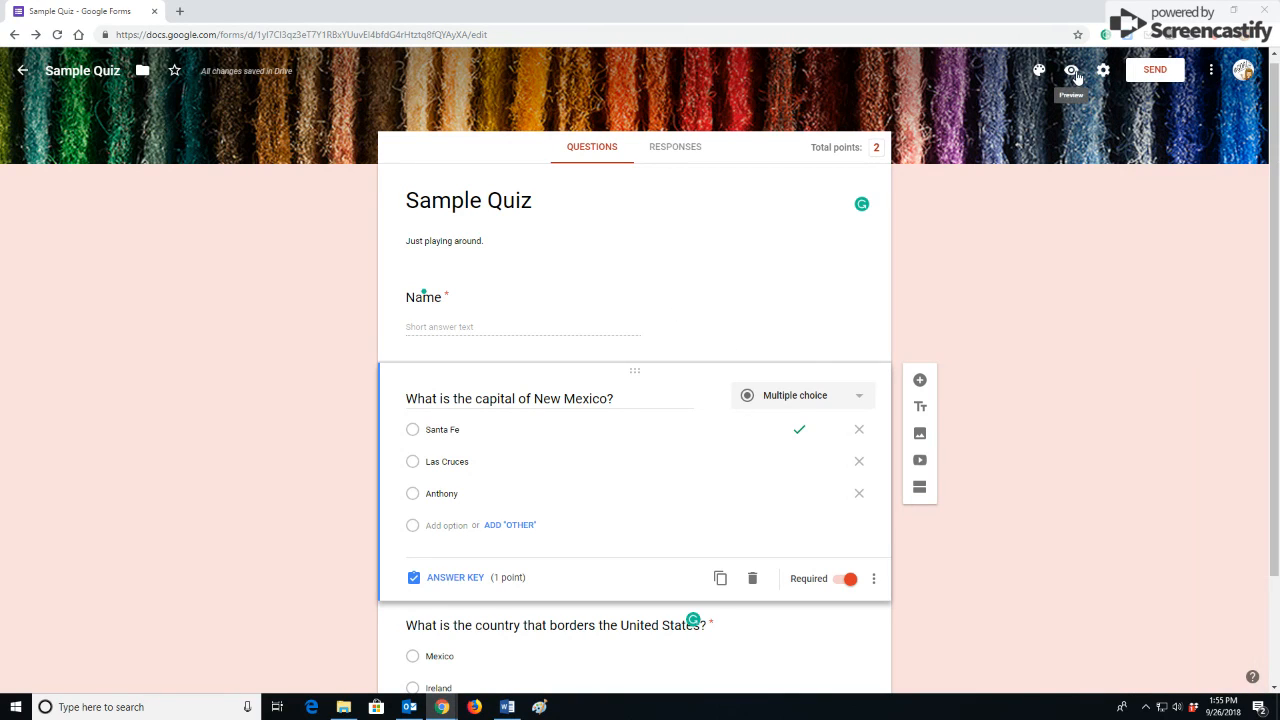
Preview the quiz as respondents see it, checking the header and shuffled options, and return to the editor
click(1071, 75)
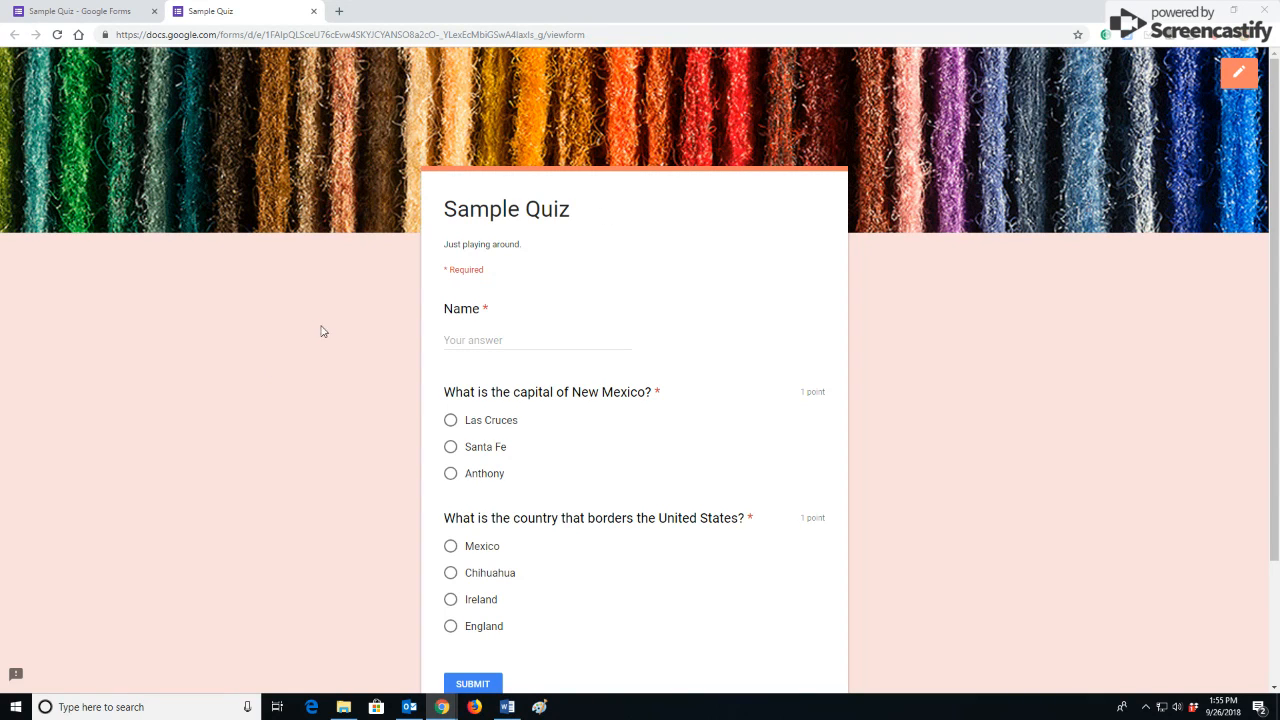
click(315, 12)
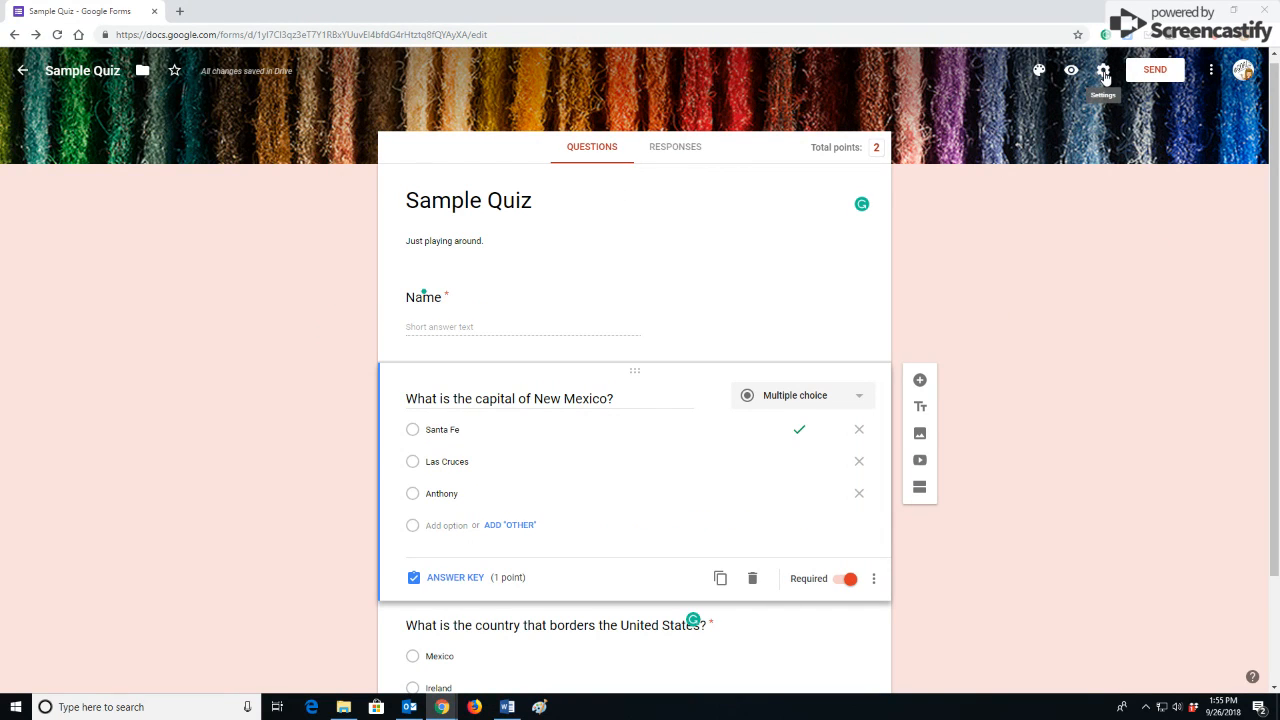
In the form settings, leave editing after submission off and enable shuffled question order
click(1104, 77)
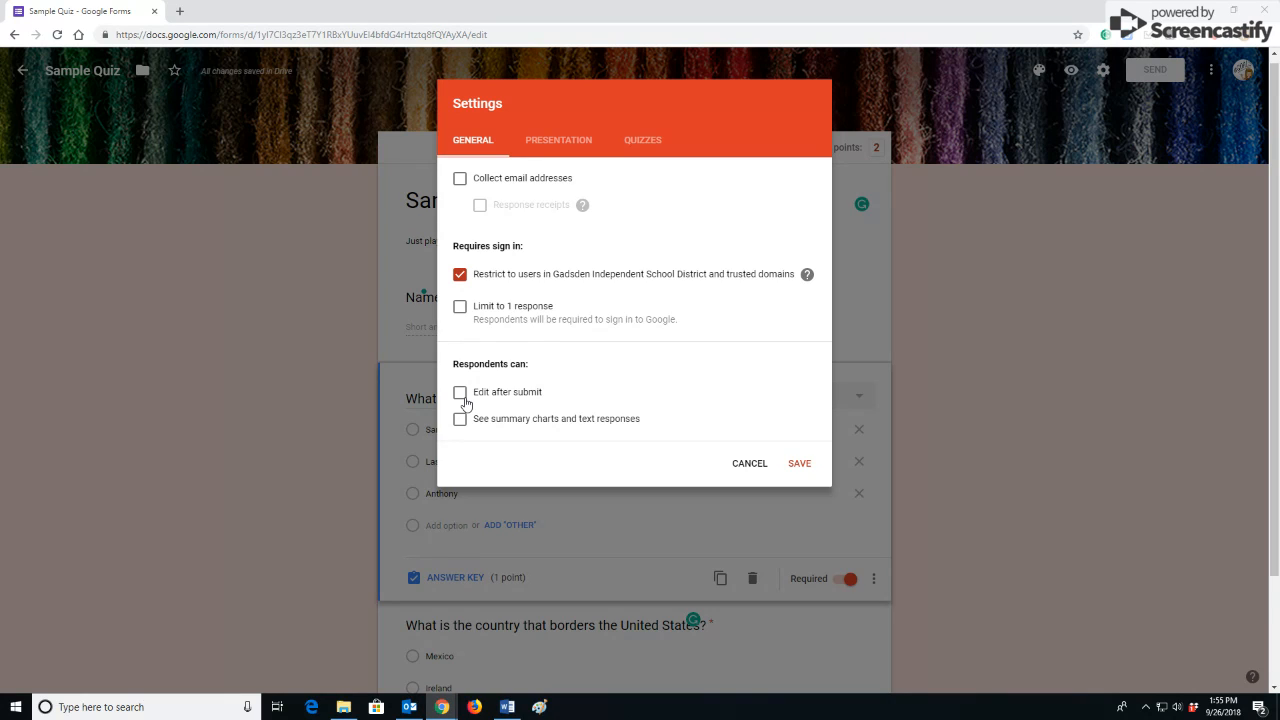
click(463, 401)
click(462, 400)
click(554, 143)
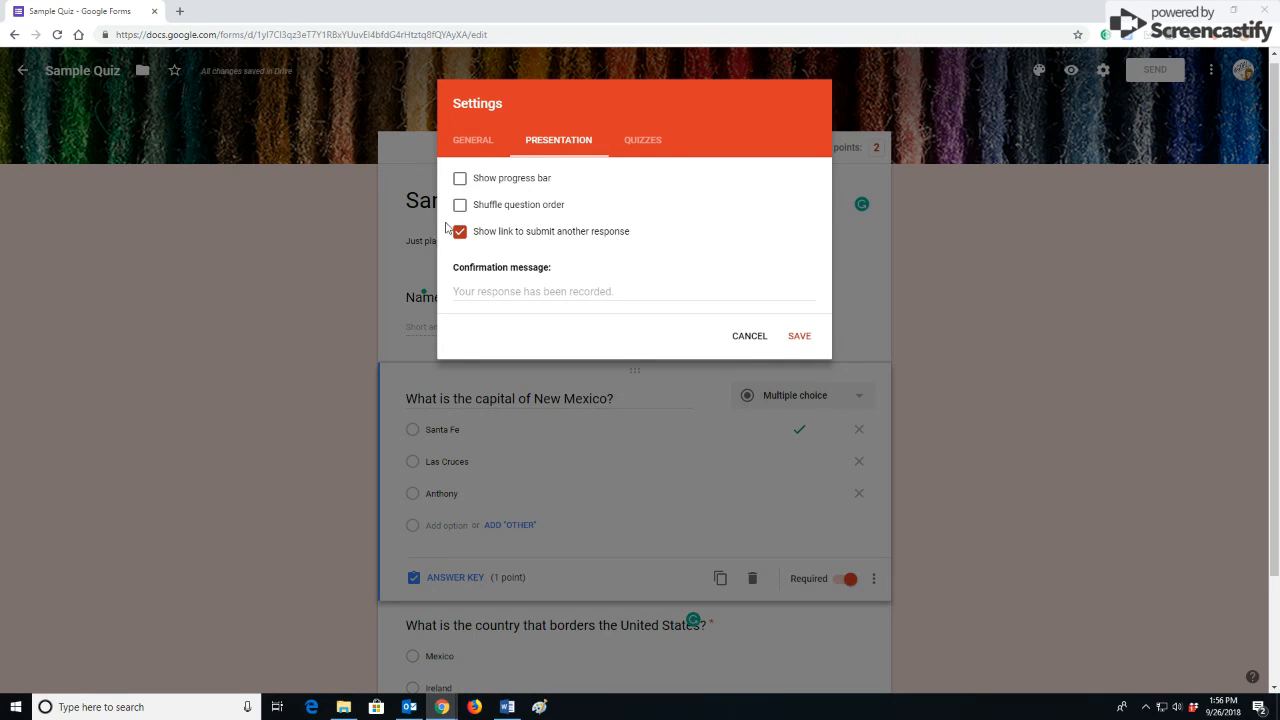
click(460, 207)
Toggle "Make this a quiz" off and back on in the quiz options, and save the settings
click(637, 144)
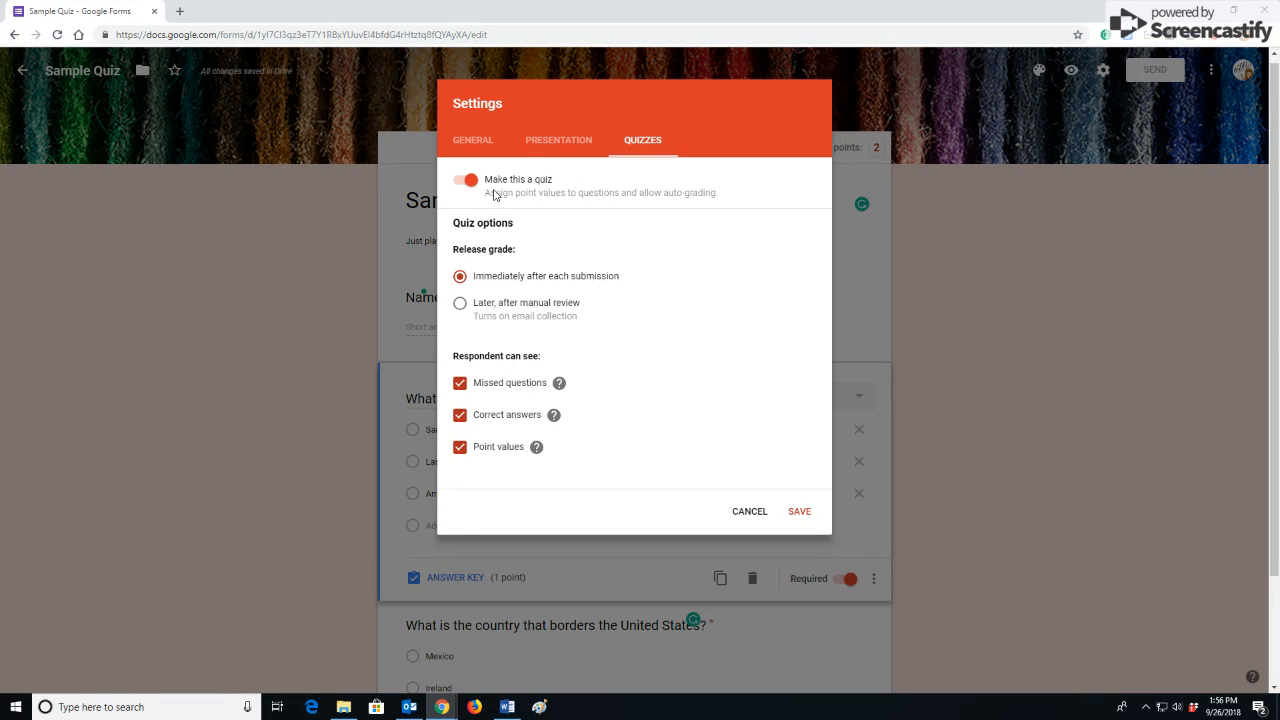
click(466, 182)
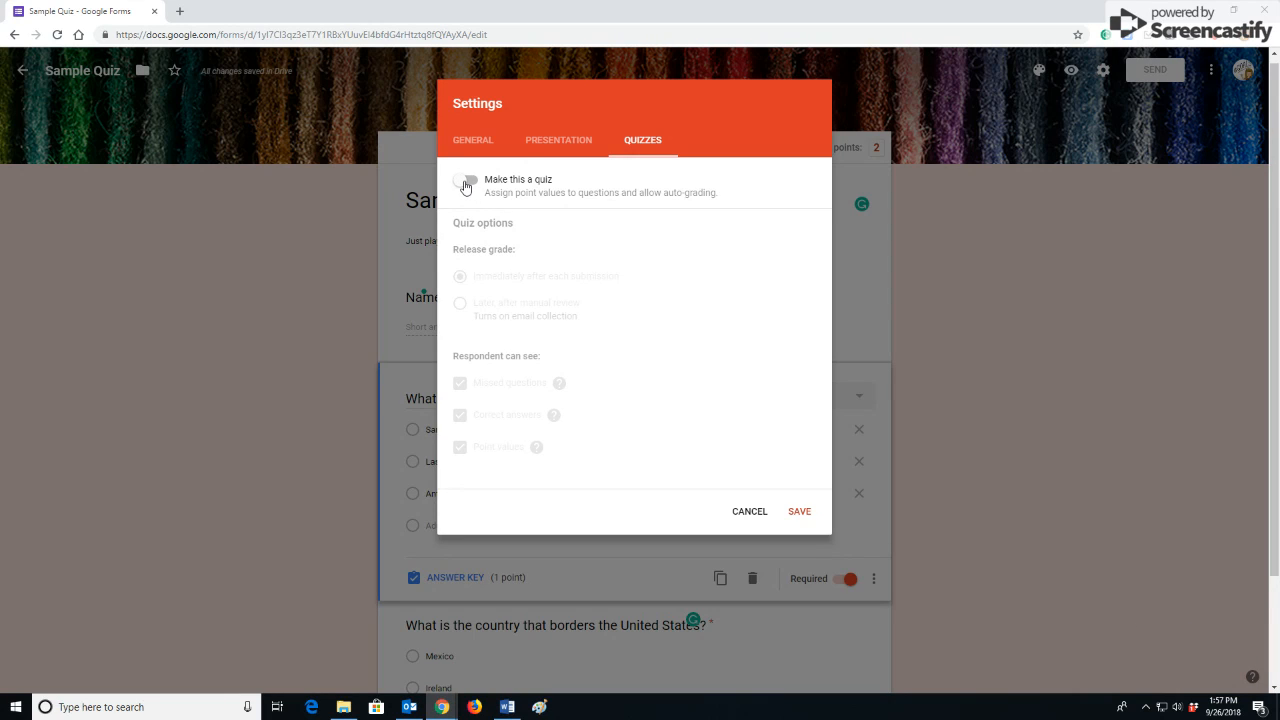
click(465, 187)
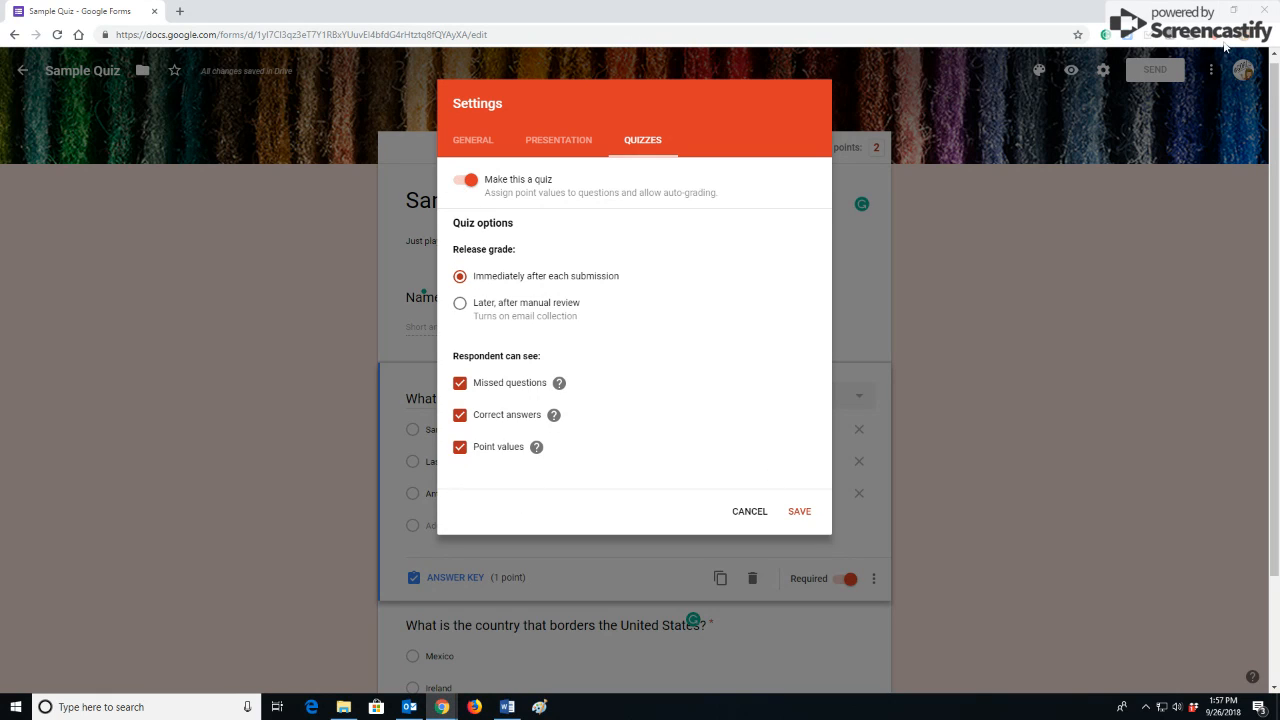
click(800, 513)
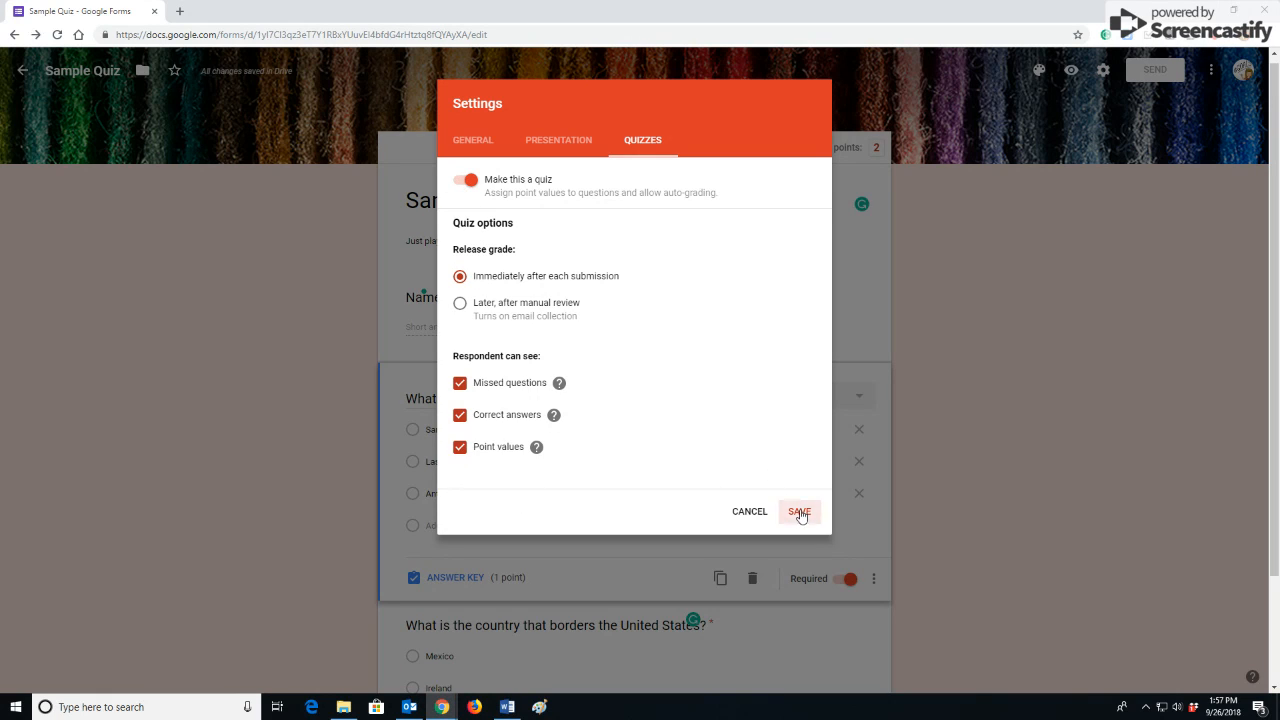